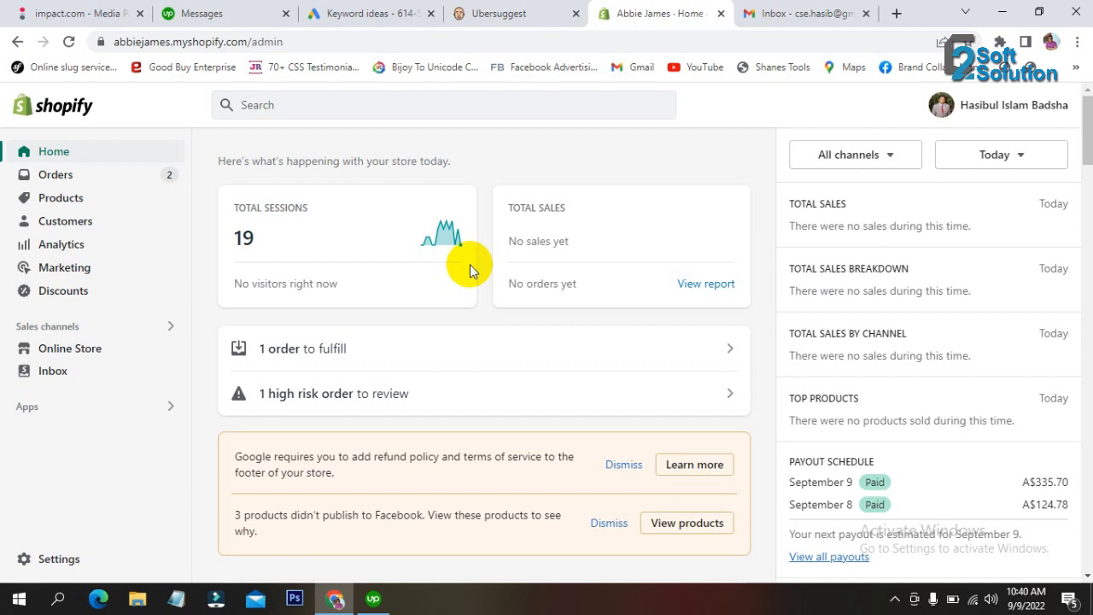
Review the client's target keywords and the targeted-area question in the Upwork conversation, and return to the Shopify admin.
left_click(252, 14)
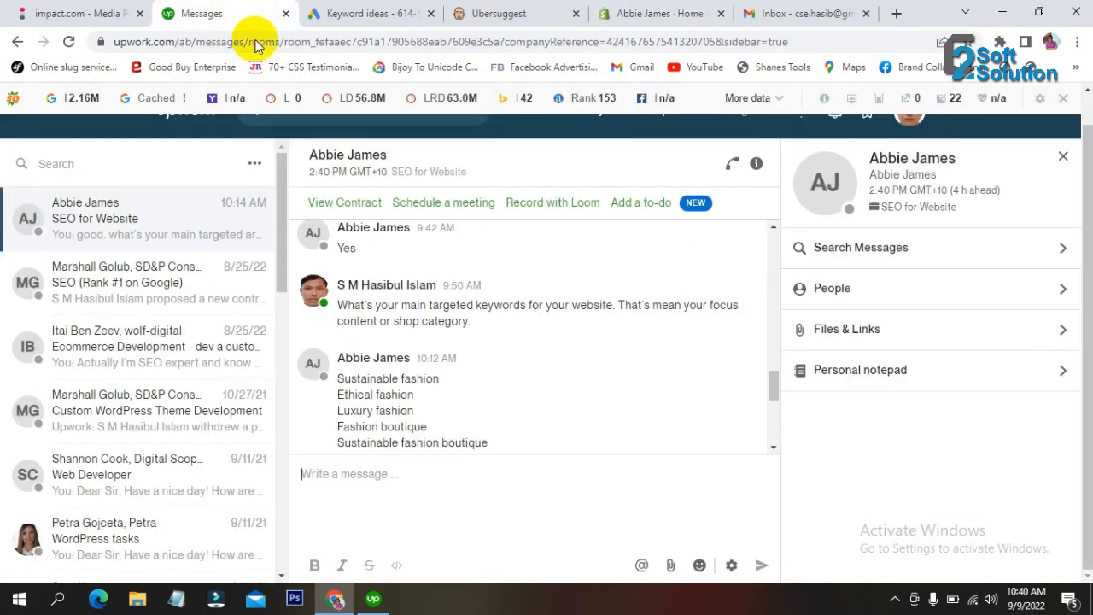
scroll(516, 317, "up", 3)
scroll(515, 312, "down", 7)
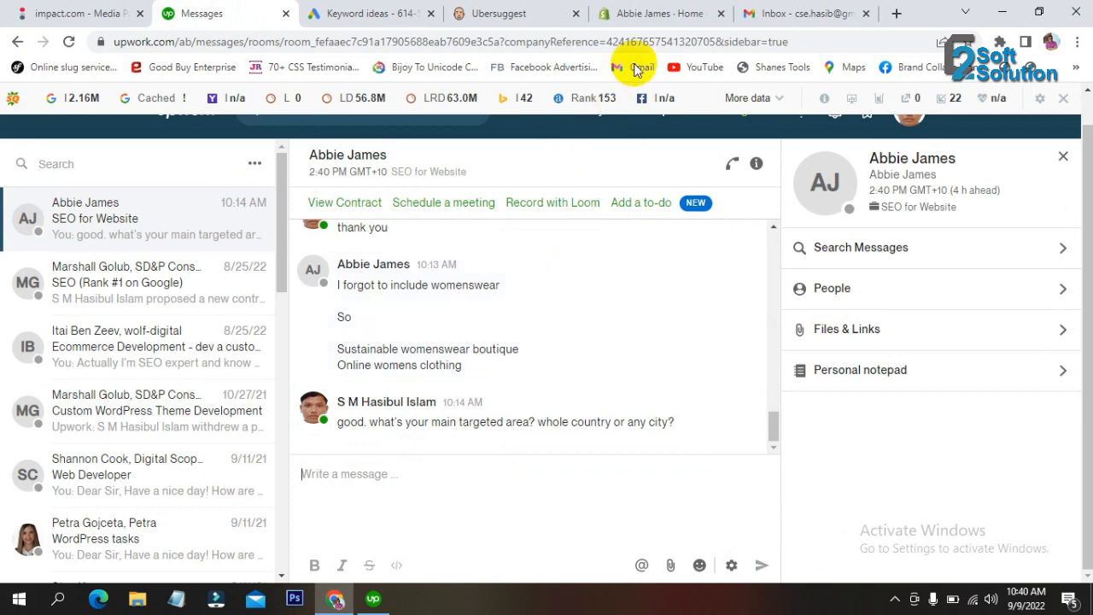
left_click(645, 14)
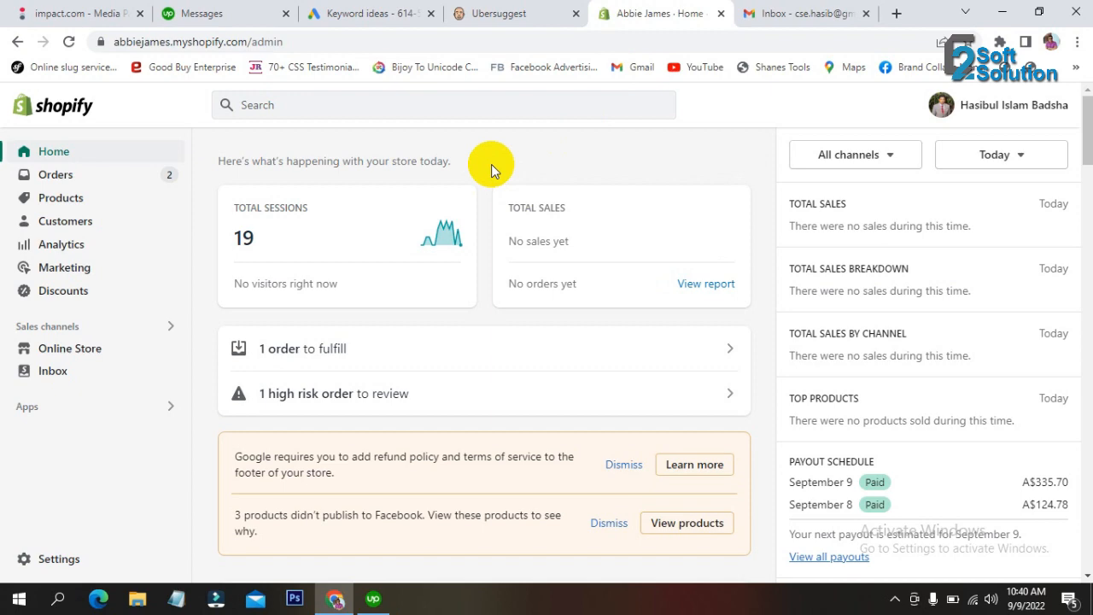
Open abbie-james.com in the browser tab that holds the Gmail inbox.
left_click(794, 14)
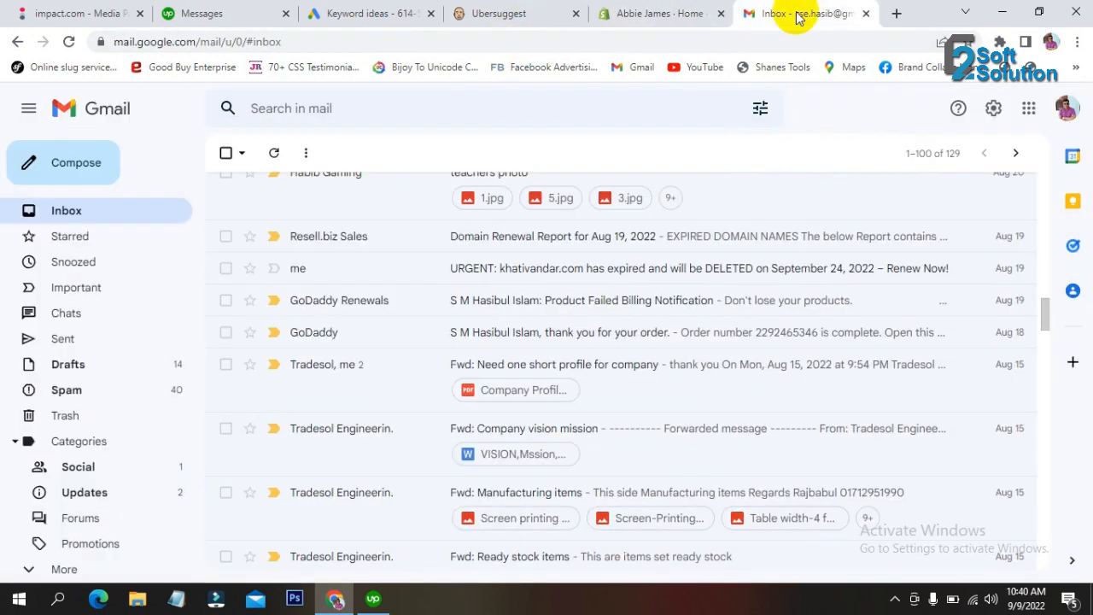
left_click(711, 41)
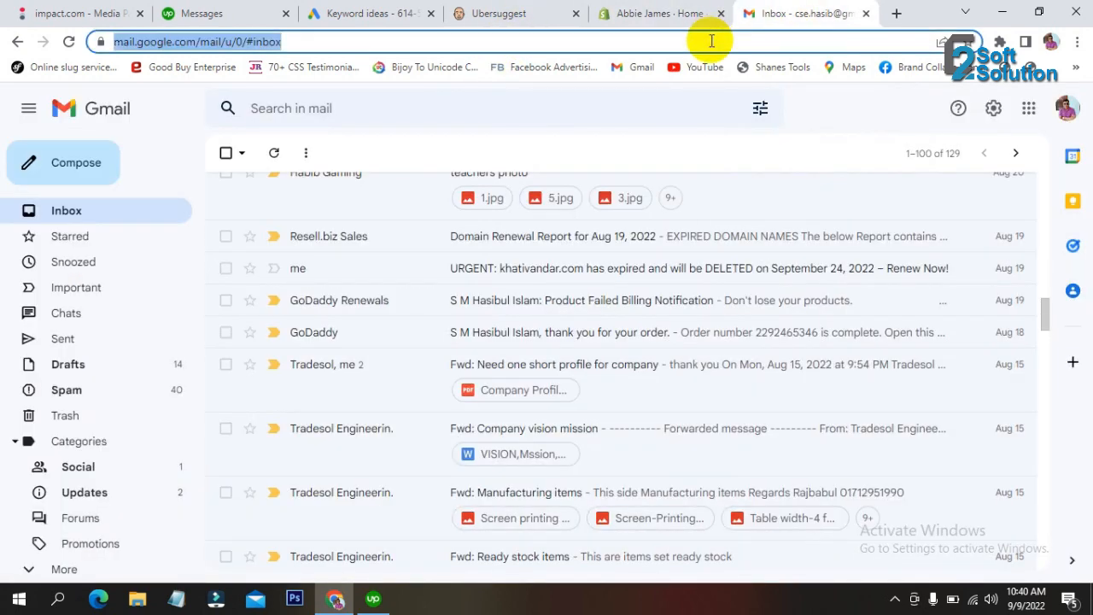
type("abbie-james.com")
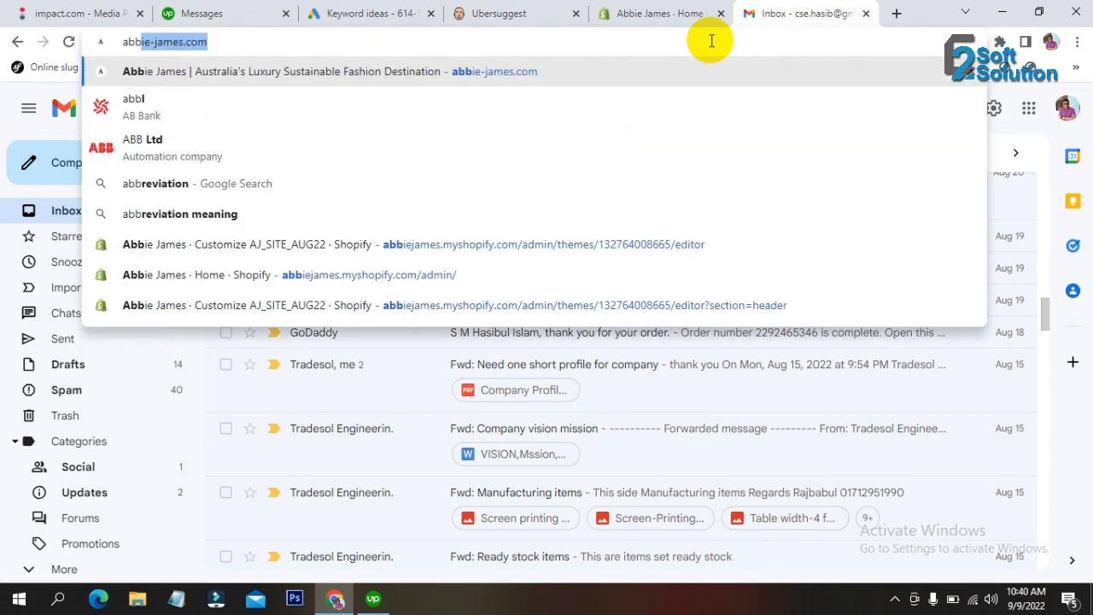
key("Return")
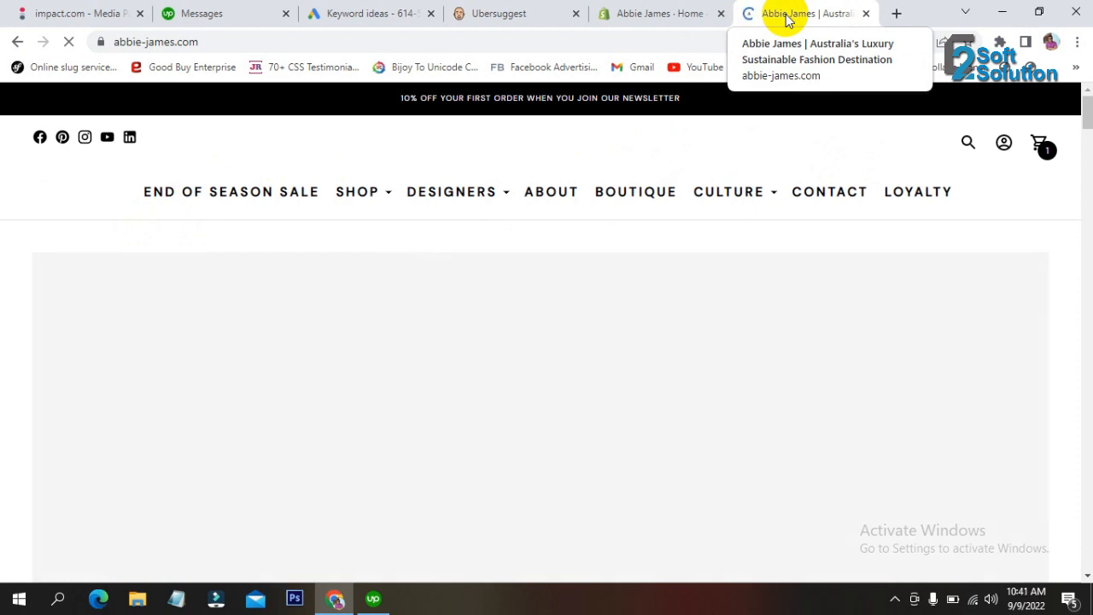
Look through the storefront homepage, from the banner and designer collections to the boutique section and back up.
scroll(505, 237, "down", 3)
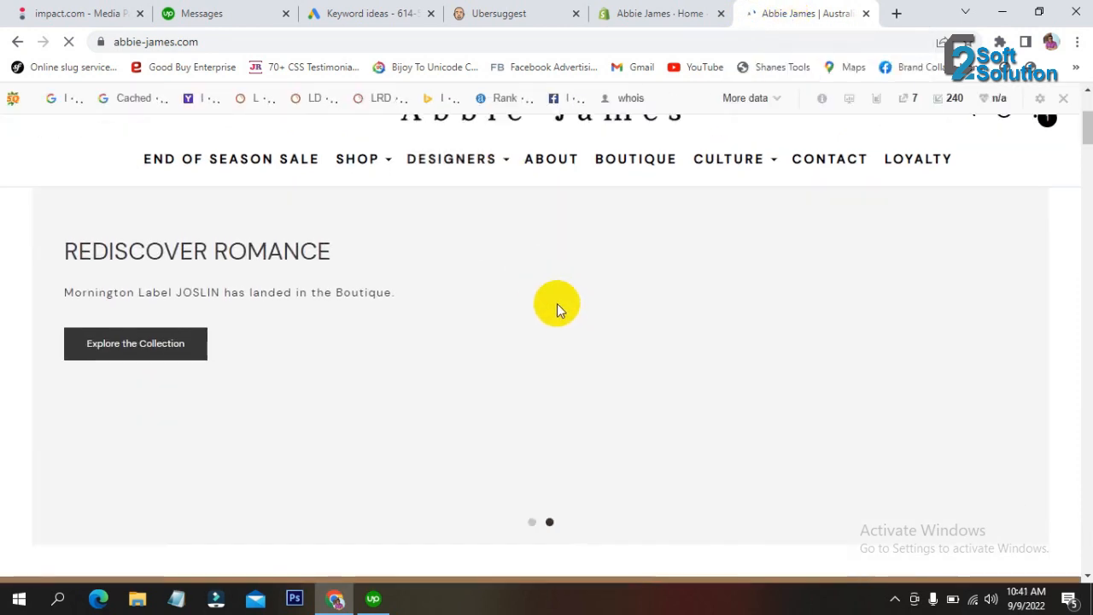
scroll(560, 307, "down", 4)
scroll(556, 326, "up", 5)
scroll(556, 327, "down", 5)
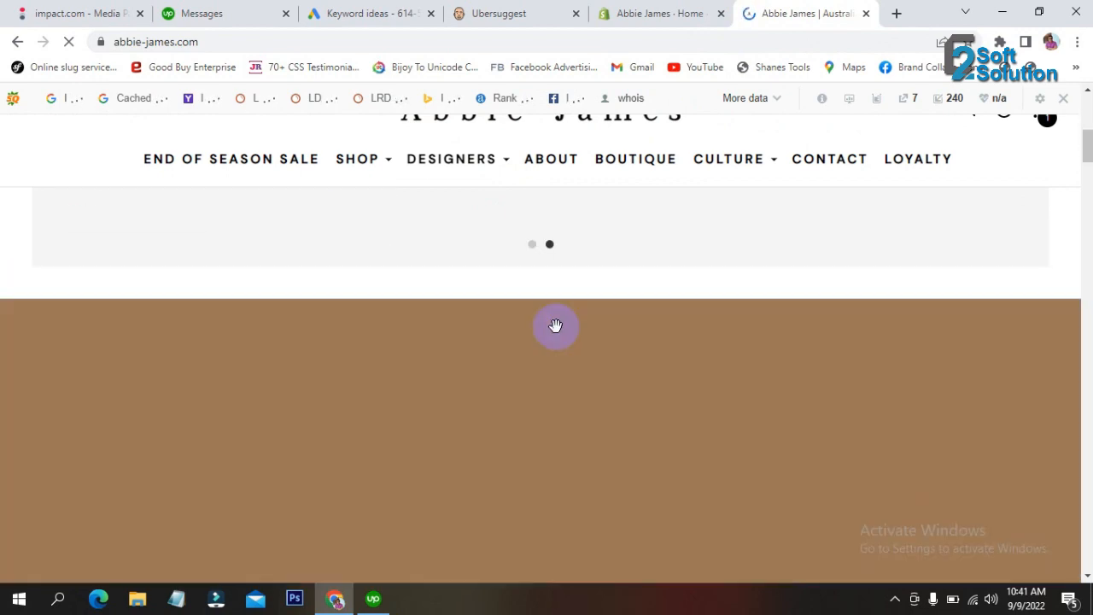
scroll(556, 326, "down", 12)
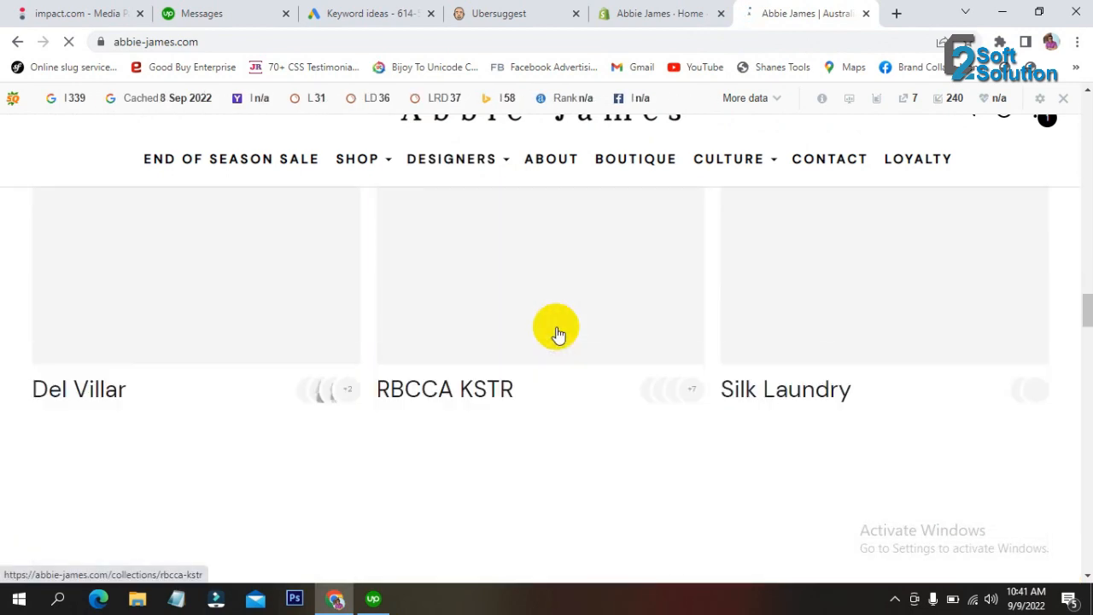
scroll(556, 333, "down", 15)
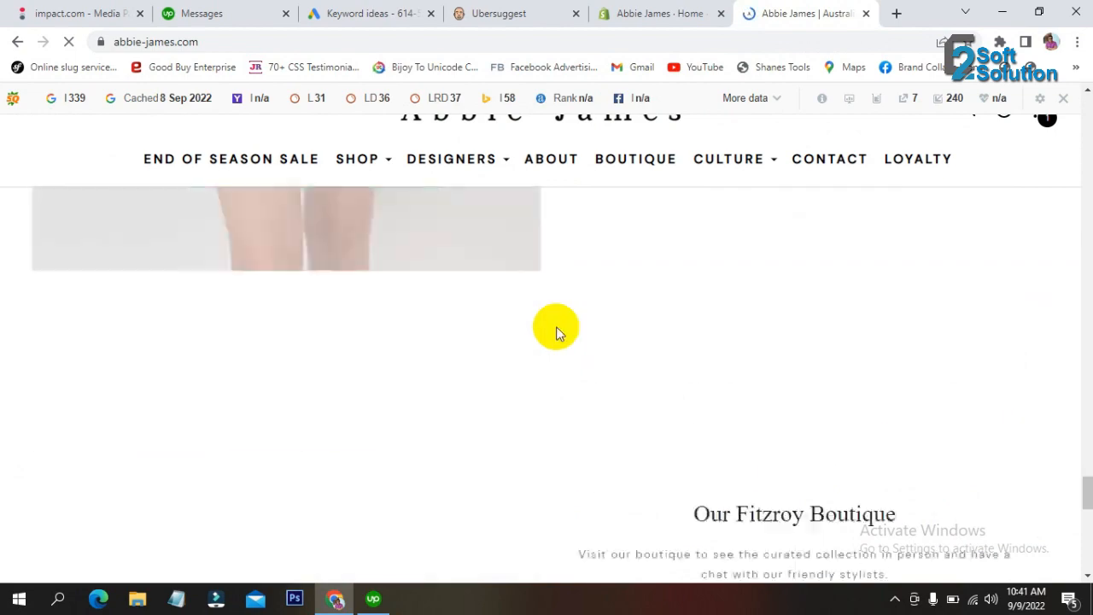
scroll(556, 333, "down", 10)
scroll(556, 333, "up", 8)
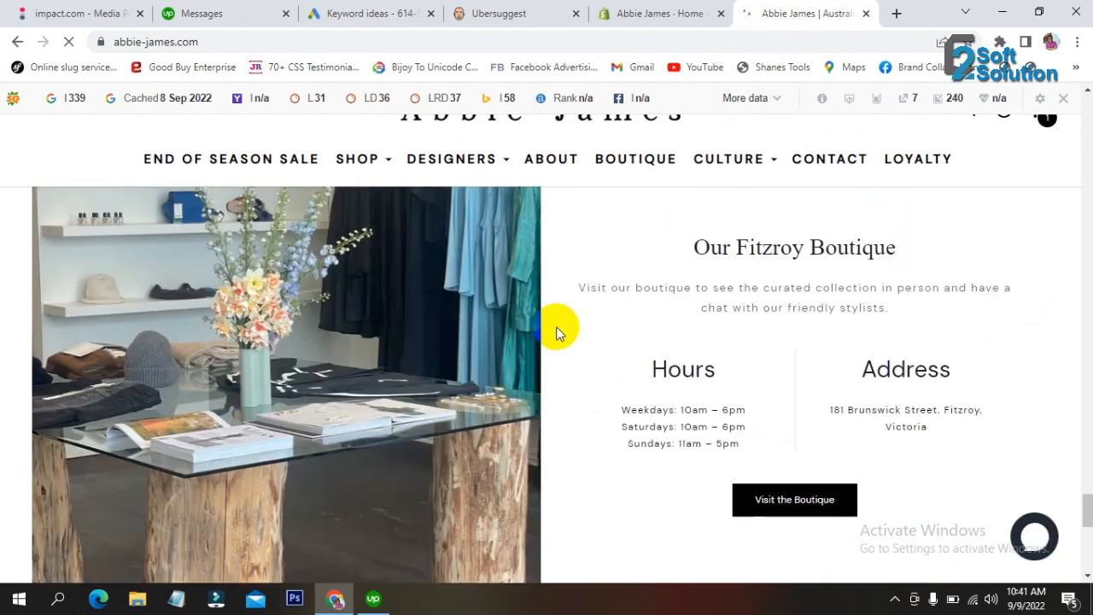
scroll(556, 333, "up", 15)
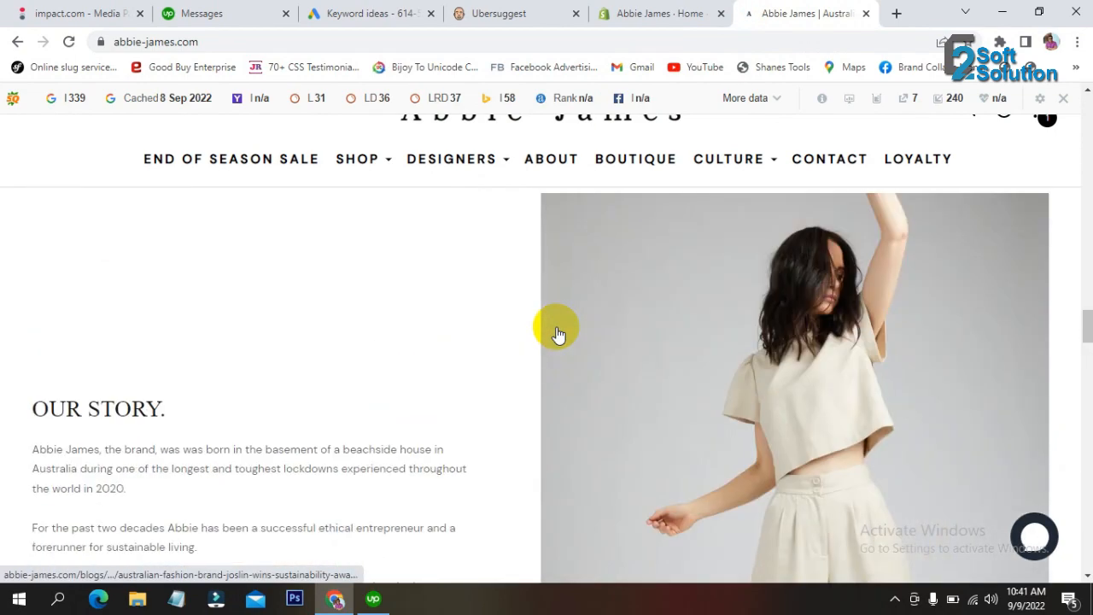
scroll(556, 333, "up", 15)
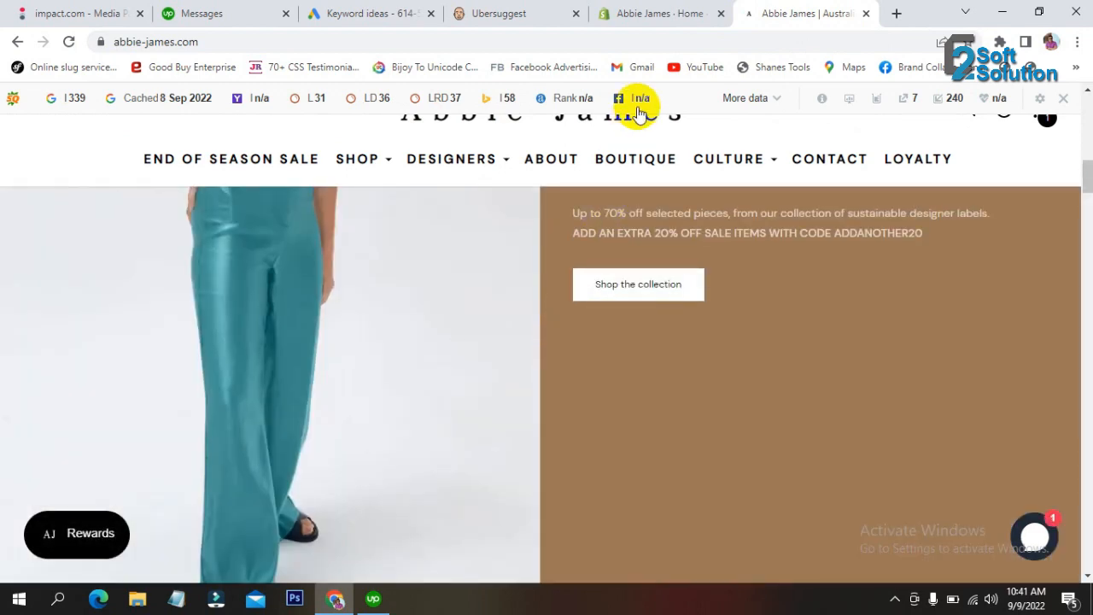
Open the Online Store preferences in the Shopify admin to view the homepage title and meta description.
left_click(662, 13)
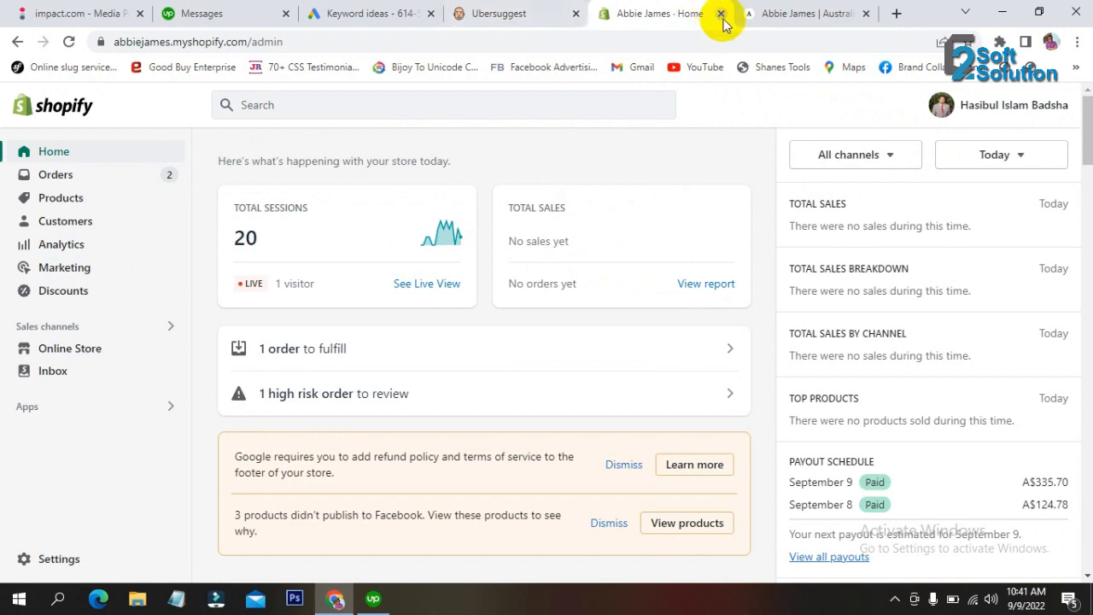
left_click(798, 13)
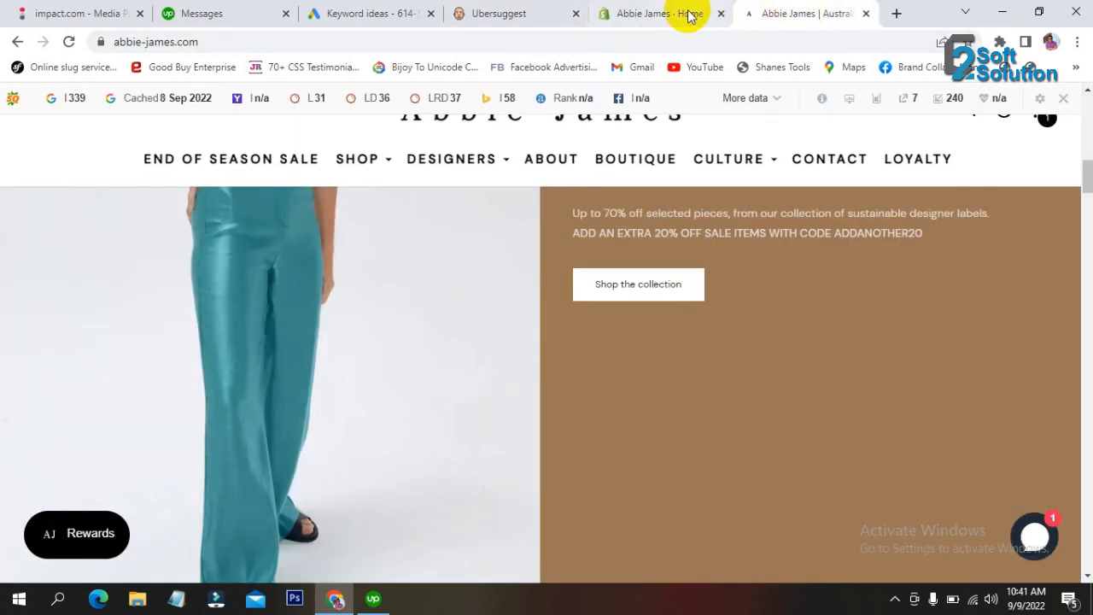
left_click(665, 16)
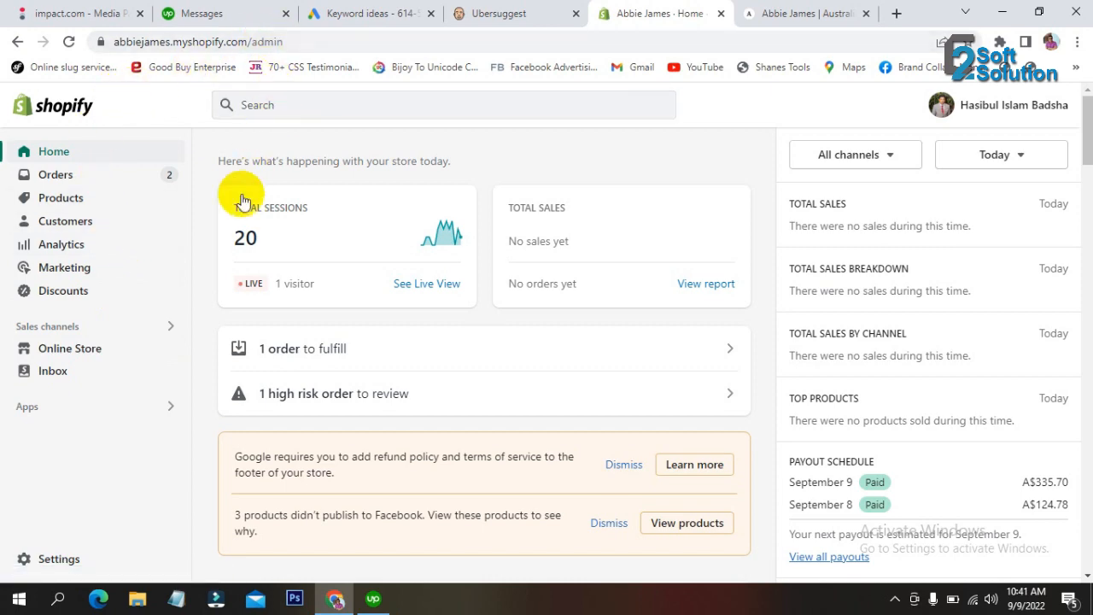
scroll(256, 198, "down", 1)
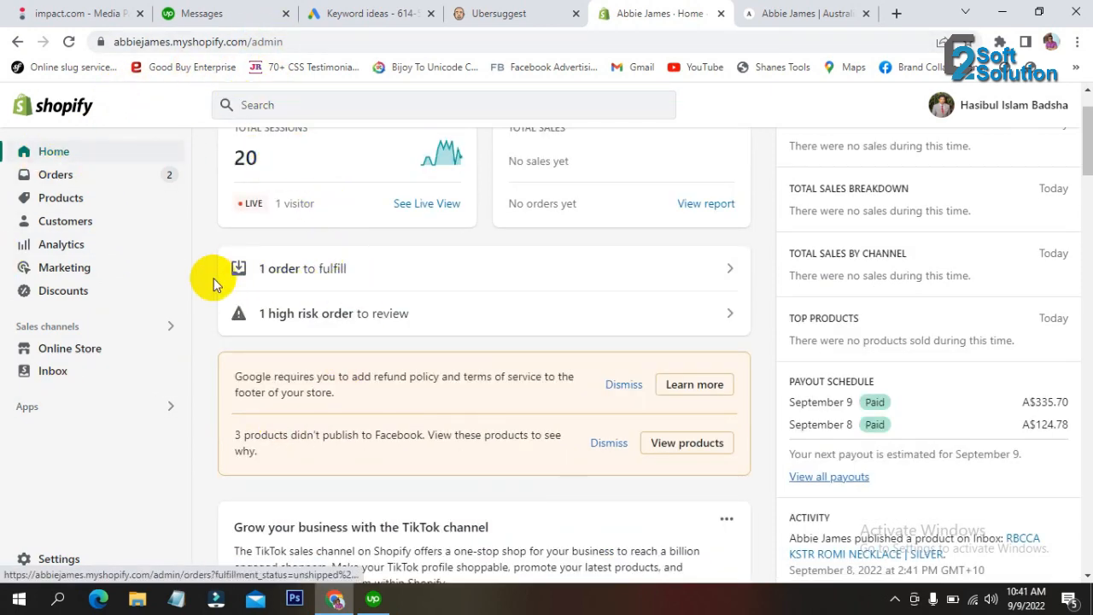
scroll(209, 277, "down", 1)
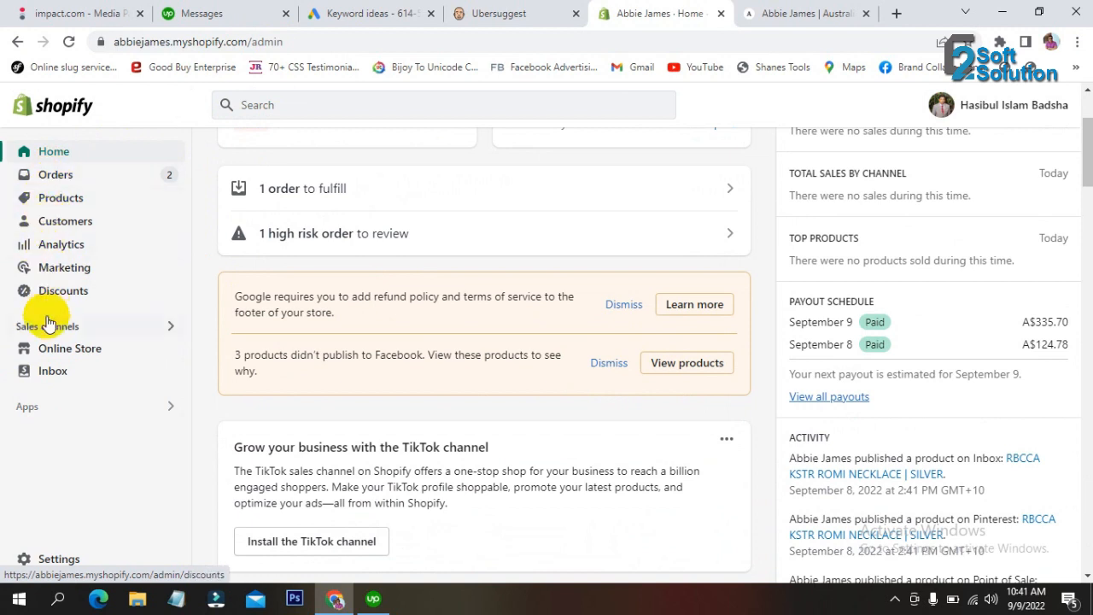
left_click(56, 350)
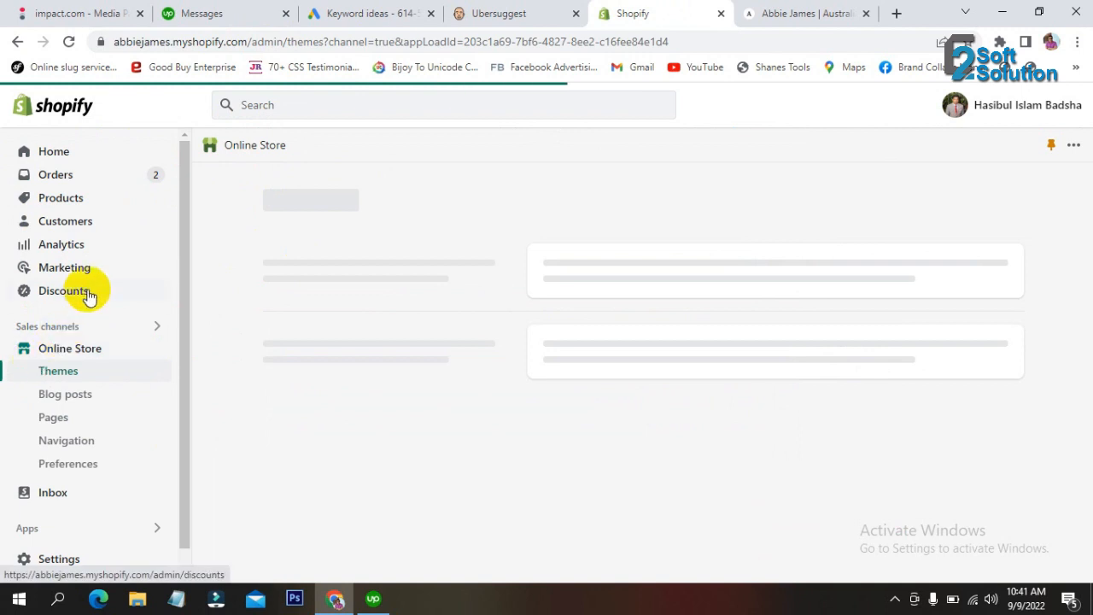
left_click(69, 467)
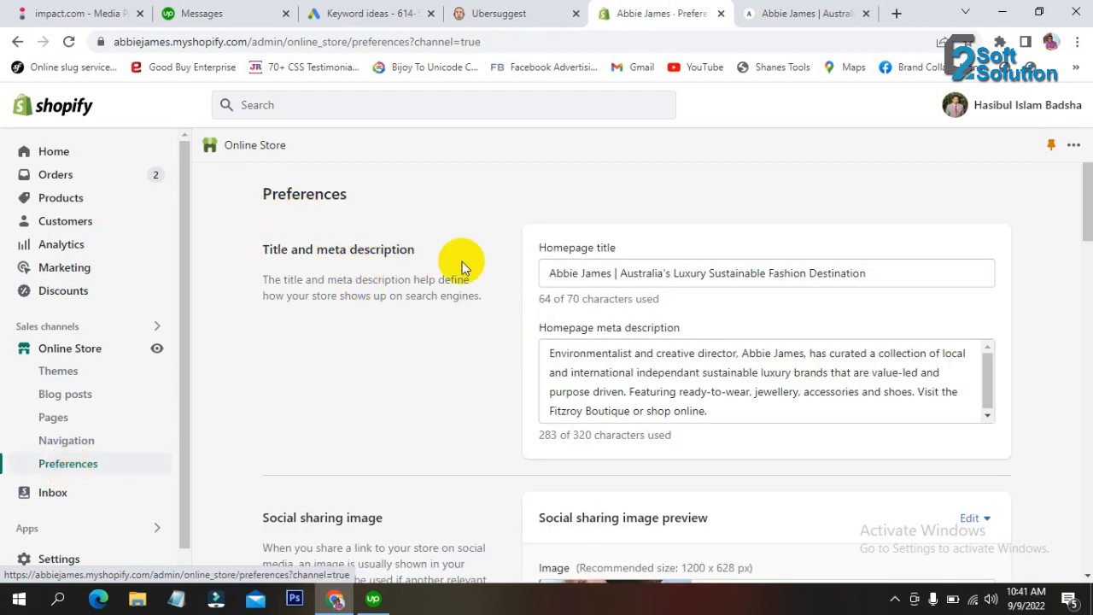
scroll(677, 247, "down", 2)
scroll(677, 252, "up", 2)
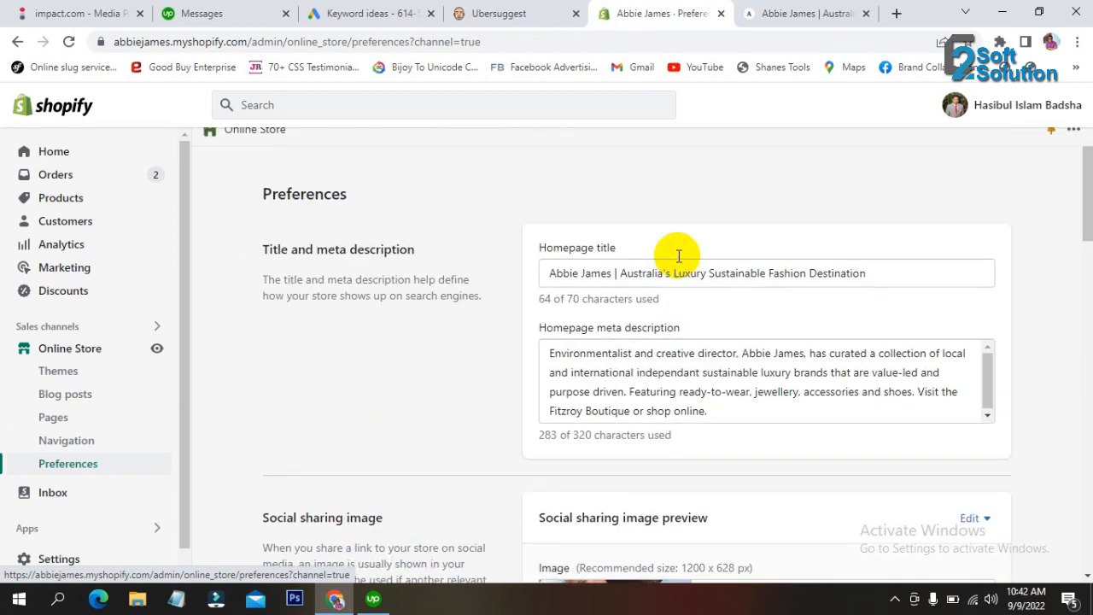
Copy the full homepage title text from the store preferences.
left_click(730, 277)
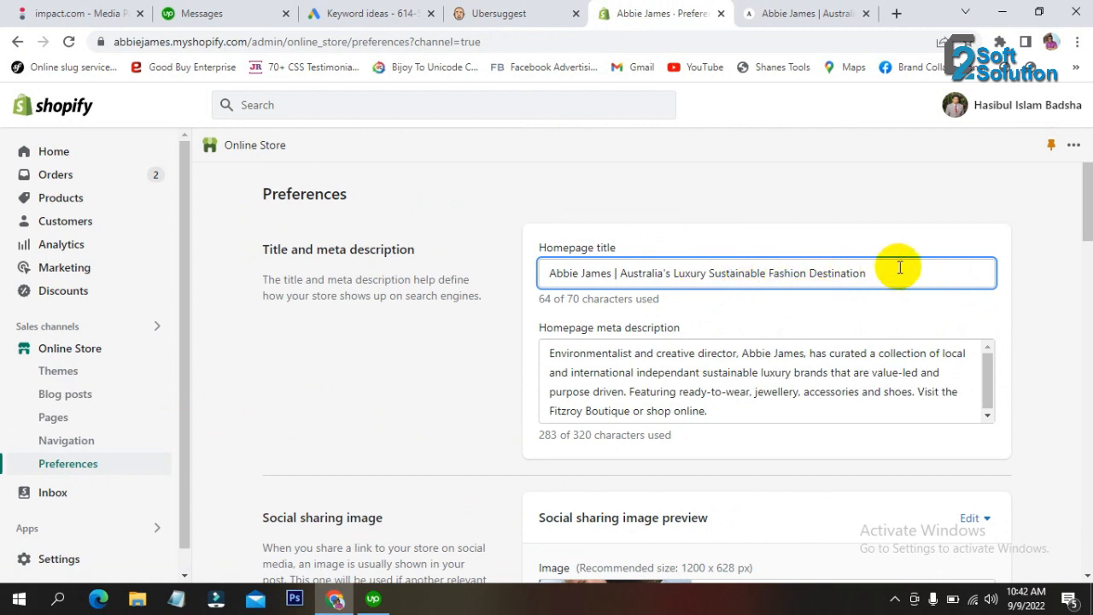
left_click_drag(898, 270, 532, 271)
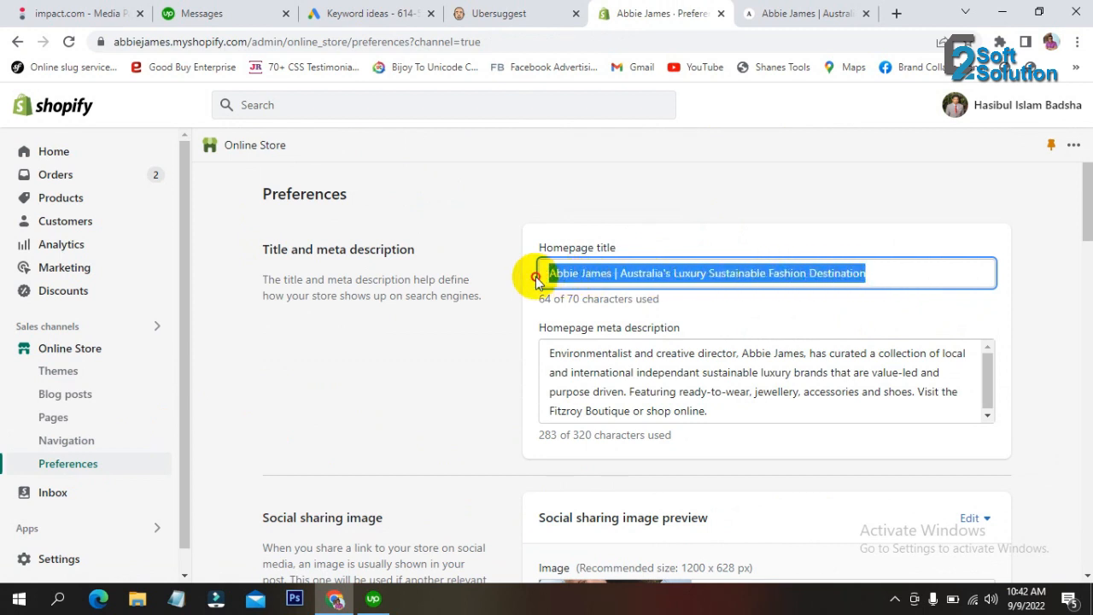
right_click(615, 273)
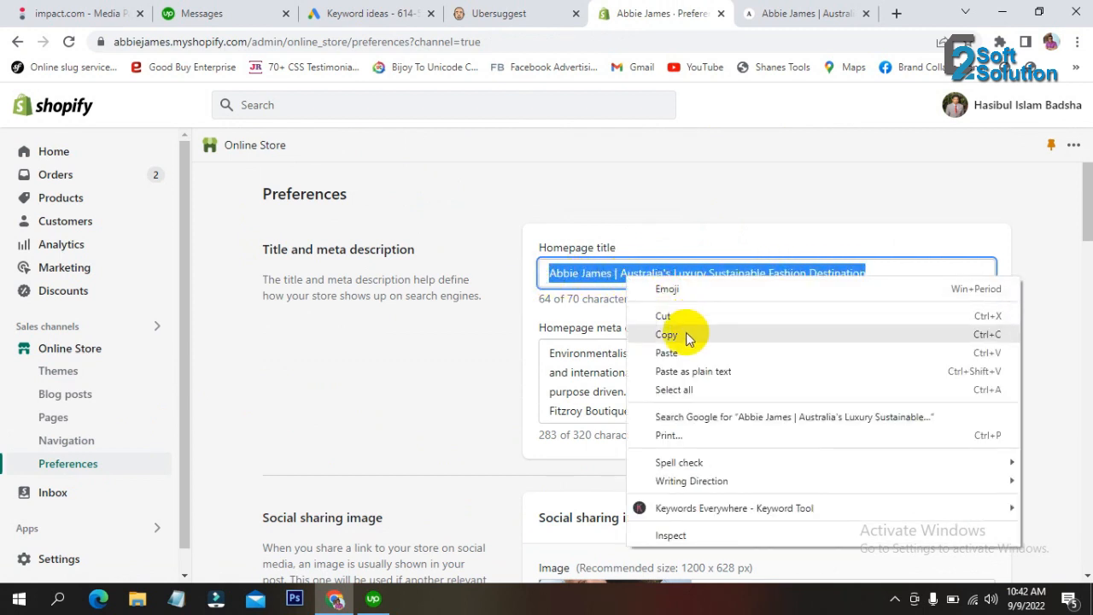
left_click(688, 336)
left_click(667, 272)
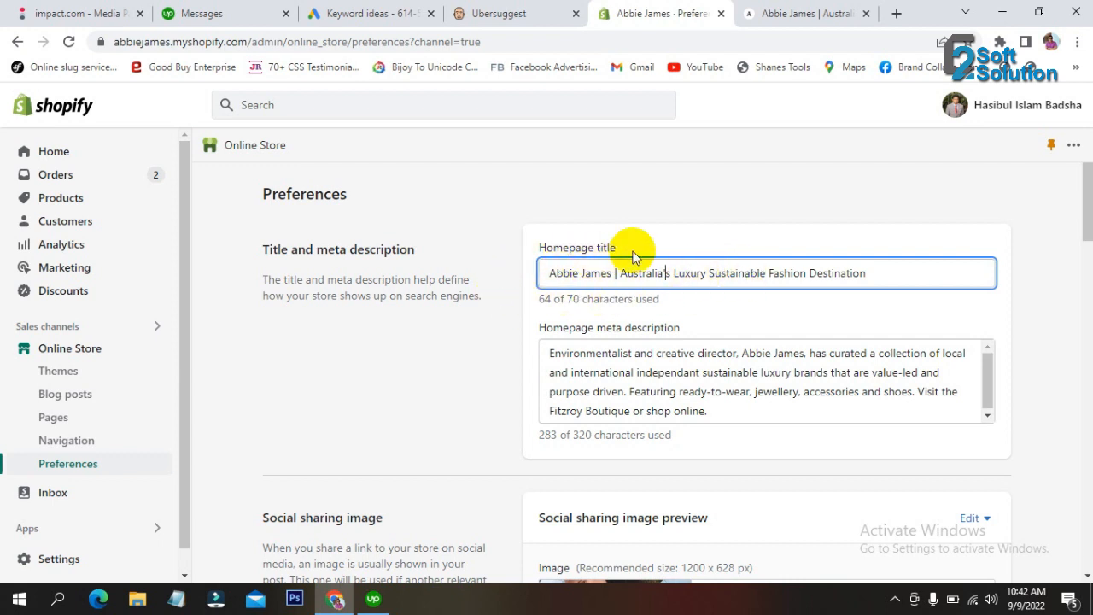
Copy the keyword "Sustainable fashion" from the client's Upwork message and get ideas for it in Google Ads Keyword Planner.
key("ctrl+2")
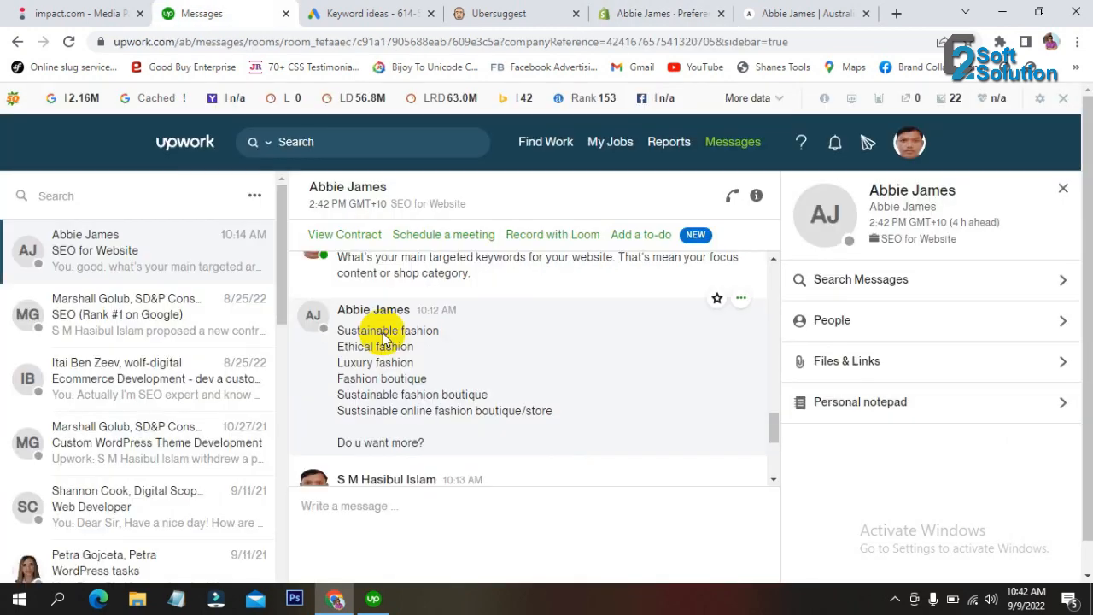
double_click(384, 333)
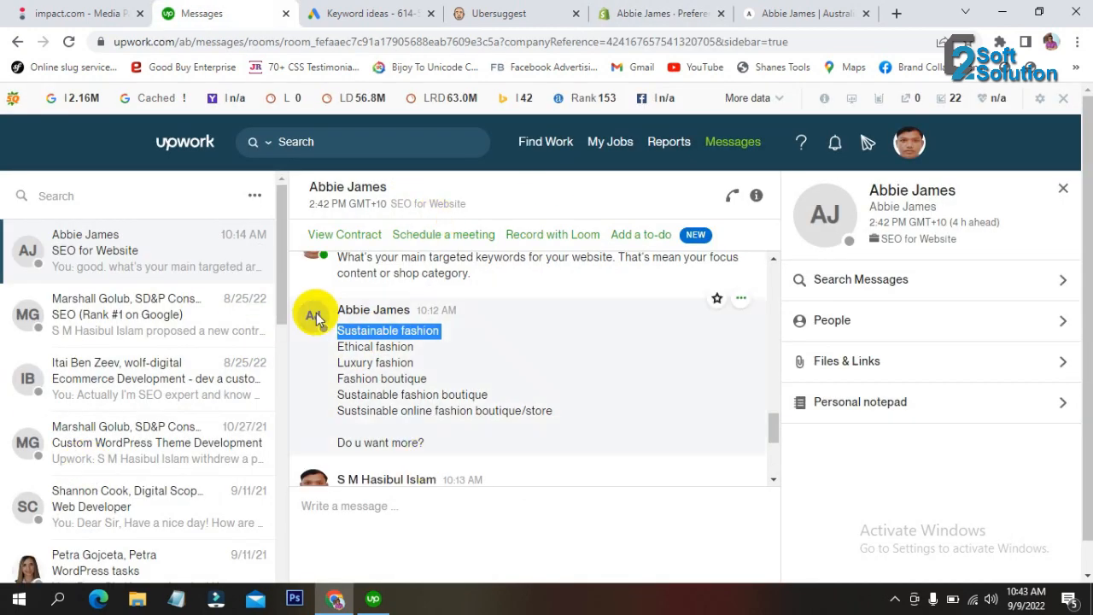
left_click(517, 24)
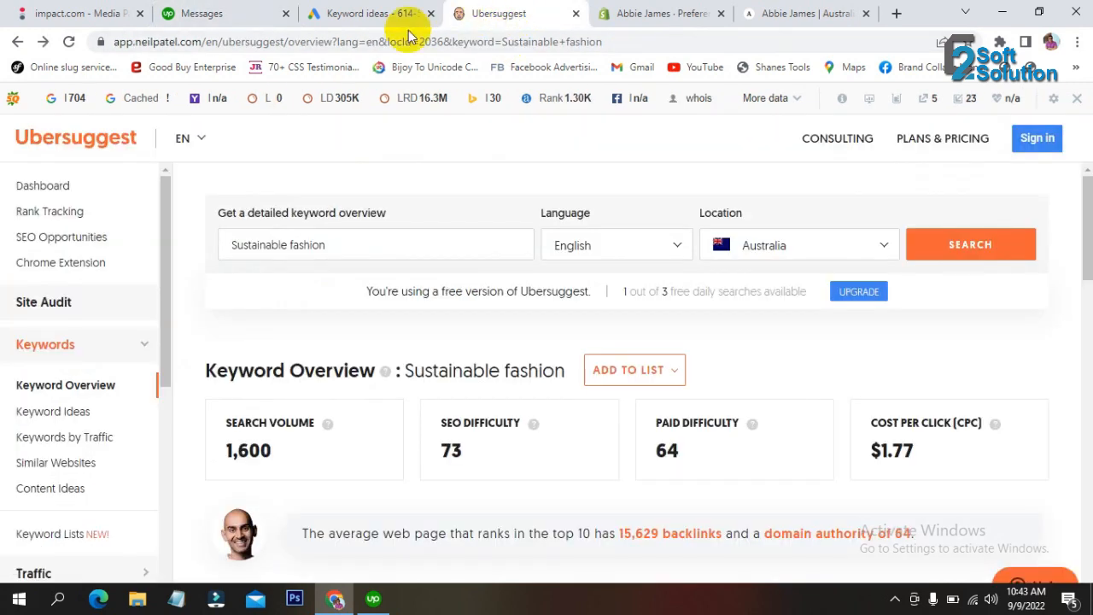
left_click(372, 23)
left_click(268, 168)
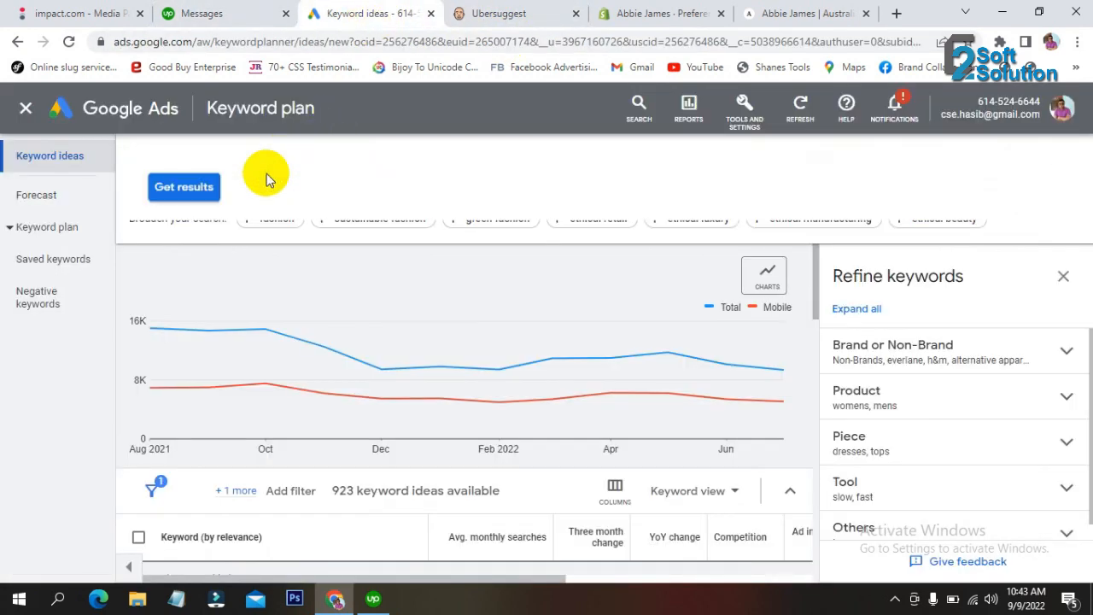
left_click(284, 243)
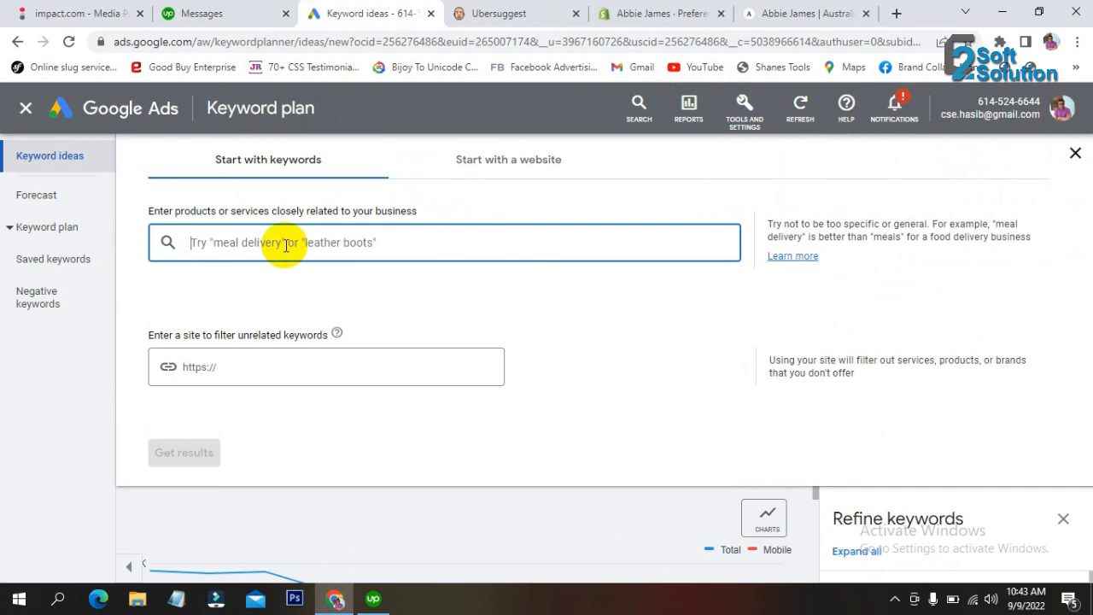
key("ctrl+v")
left_click(181, 459)
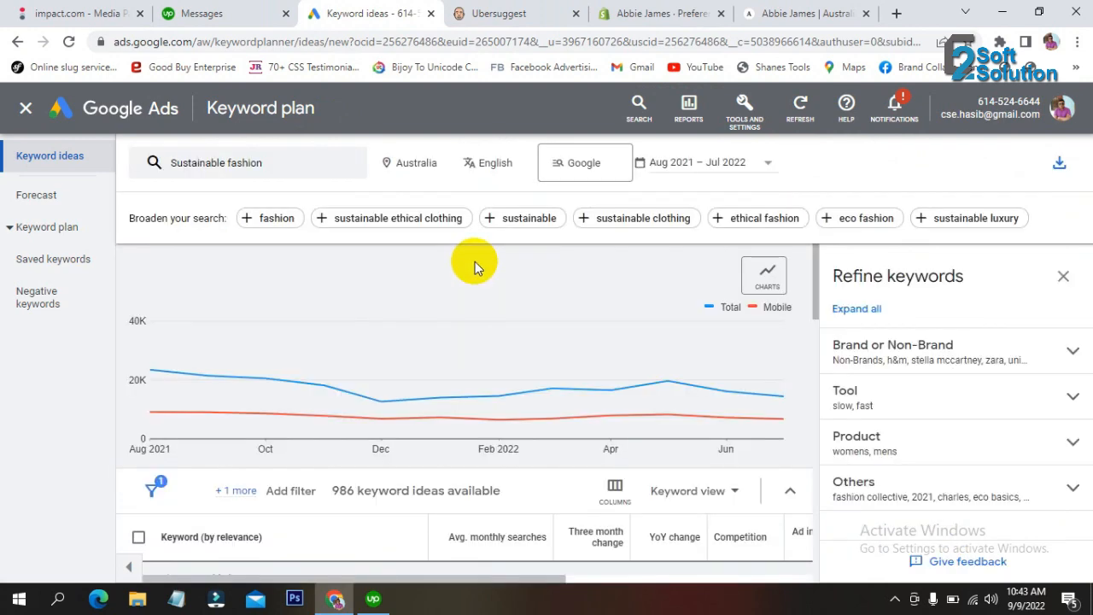
Examine the monthly searches, trend changes, competition and top-of-page bids for "sustainable fashion" and related keyword ideas.
scroll(475, 262, "down", 2)
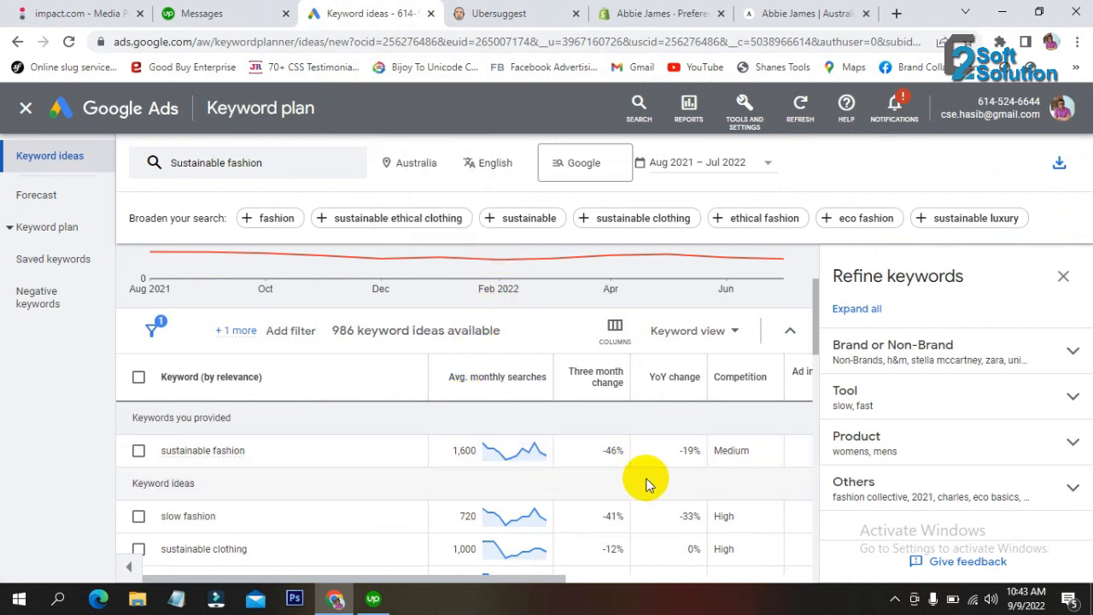
left_click_drag(494, 586, 639, 588)
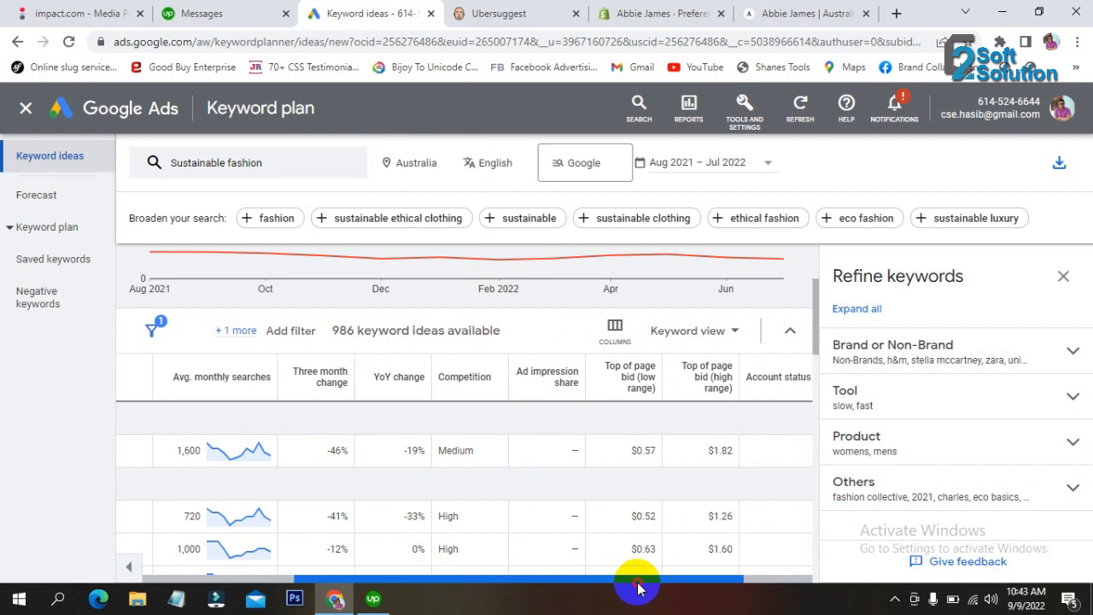
left_click_drag(637, 588, 585, 588)
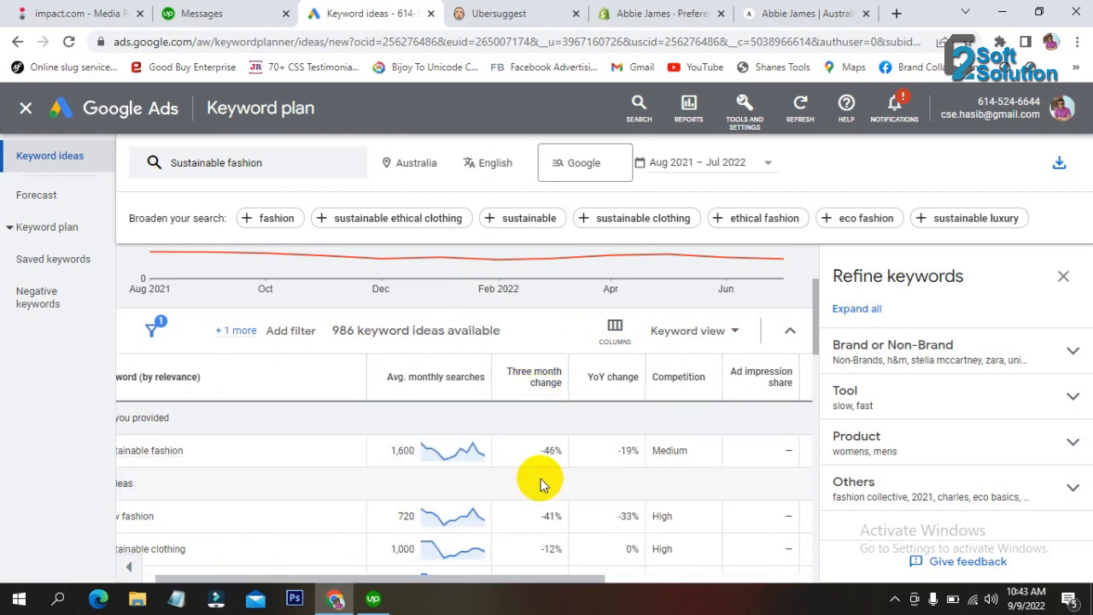
Check the three-month change listed for "sustainable fashion" in the Keyword Planner results.
left_click_drag(540, 455, 601, 456)
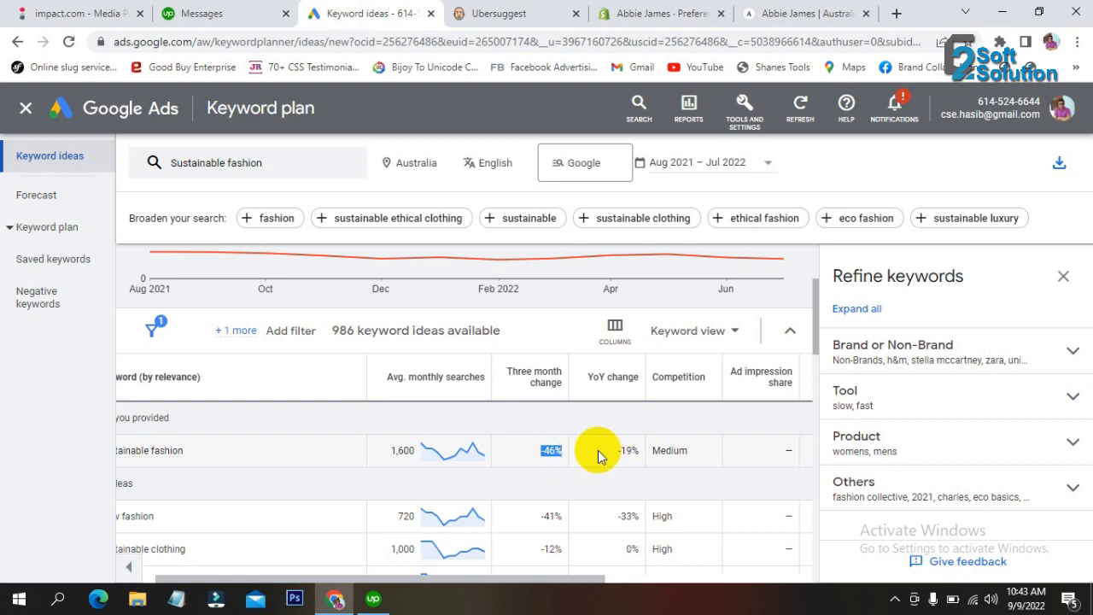
scroll(603, 424, "left", 1)
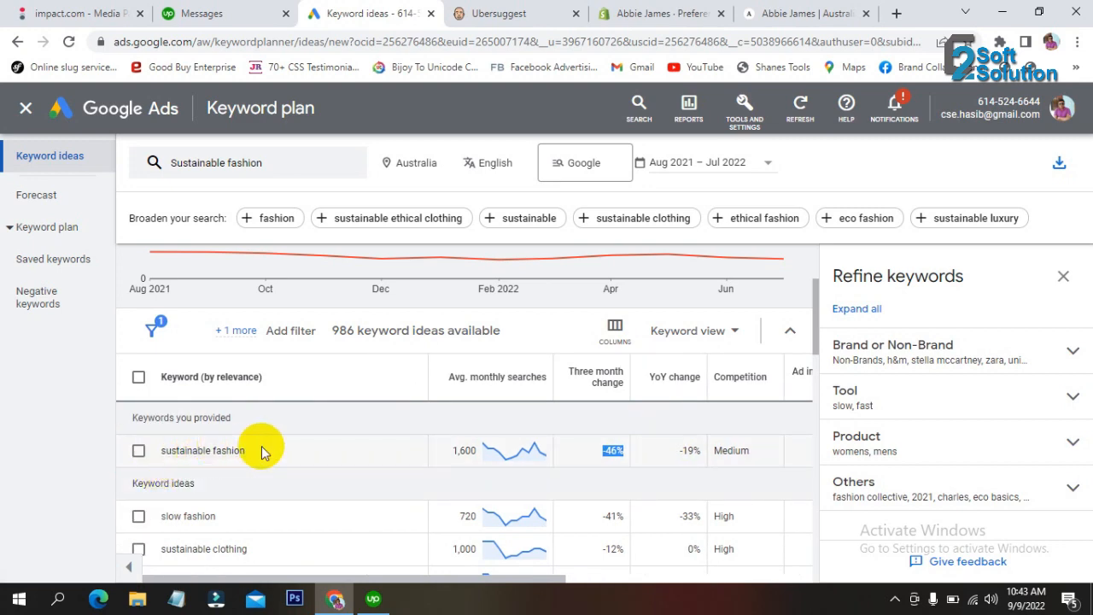
Copy the brand name from the Shopify homepage title and get keyword ideas for it in Keyword Planner instead of "Sustainable fashion".
left_click(651, 12)
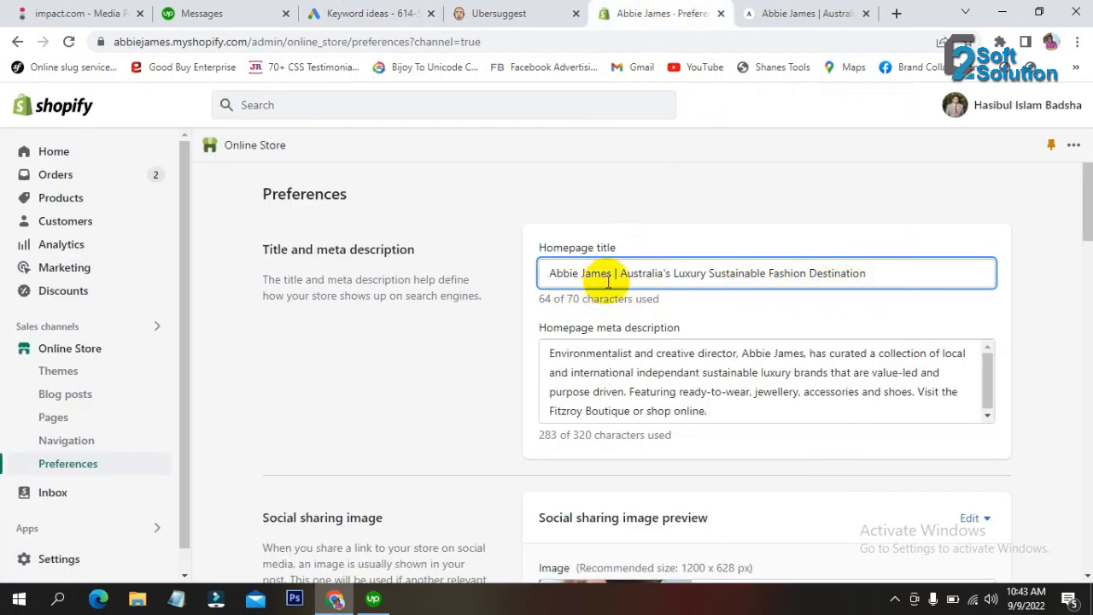
left_click_drag(612, 274, 484, 295)
key("ctrl+c")
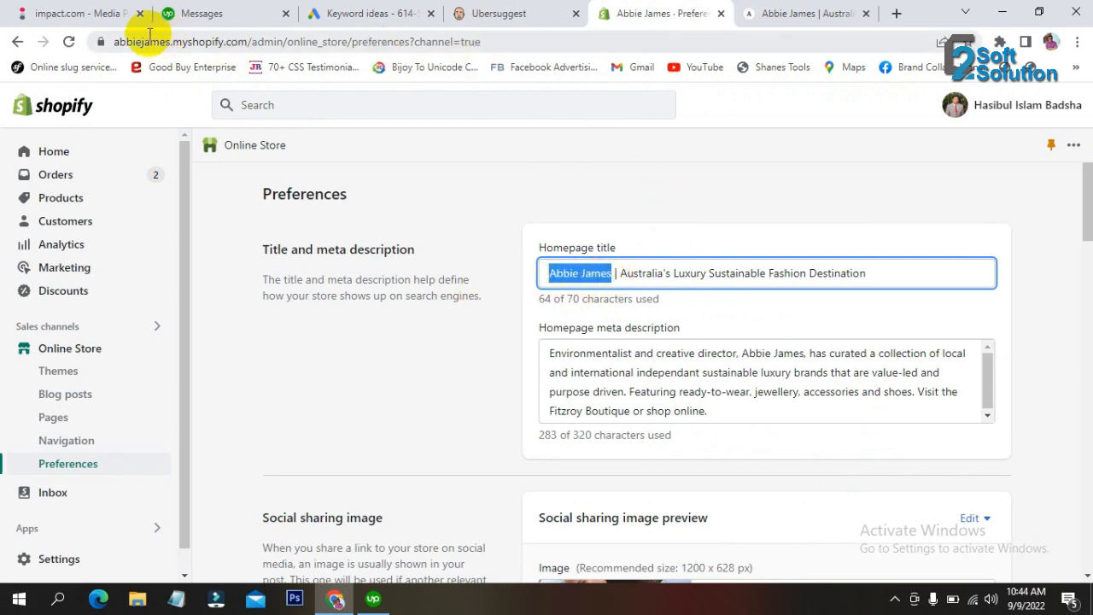
left_click(242, 8)
left_click(367, 13)
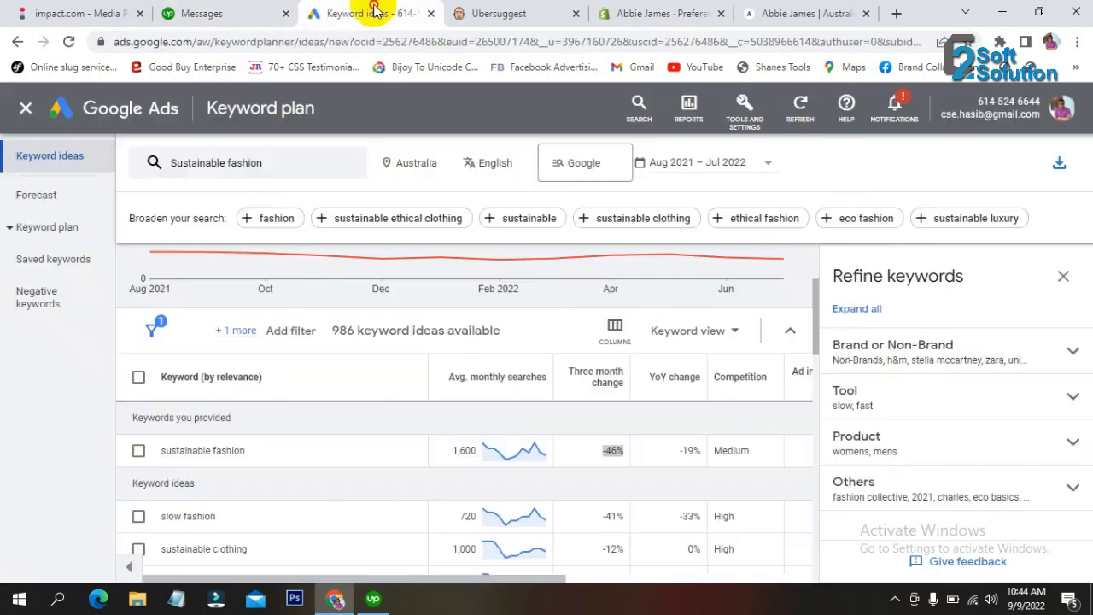
left_click(274, 162)
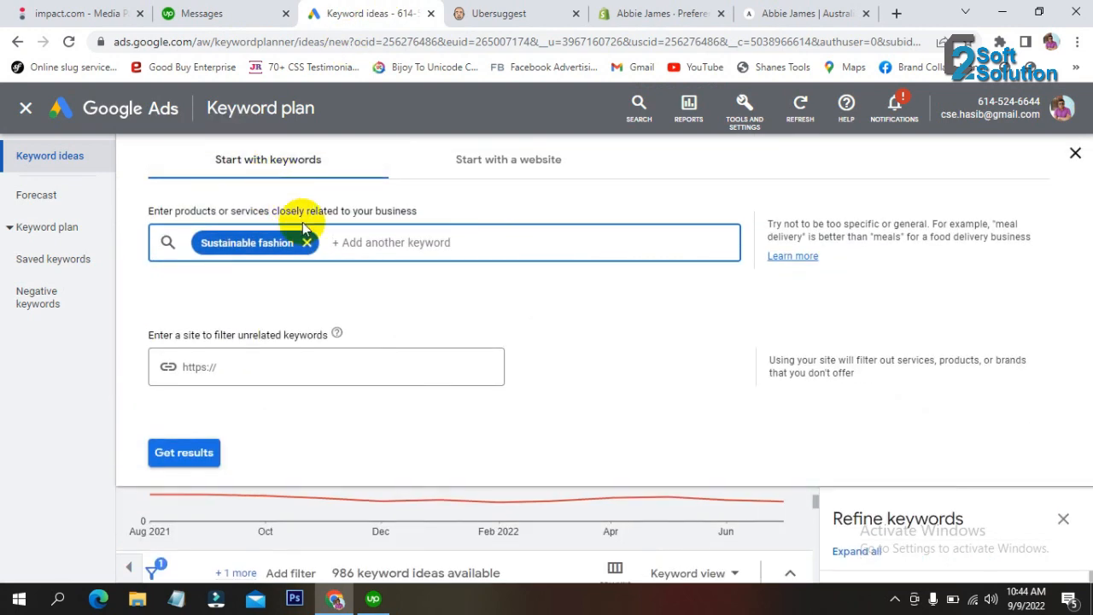
left_click(306, 243)
key("ctrl+v")
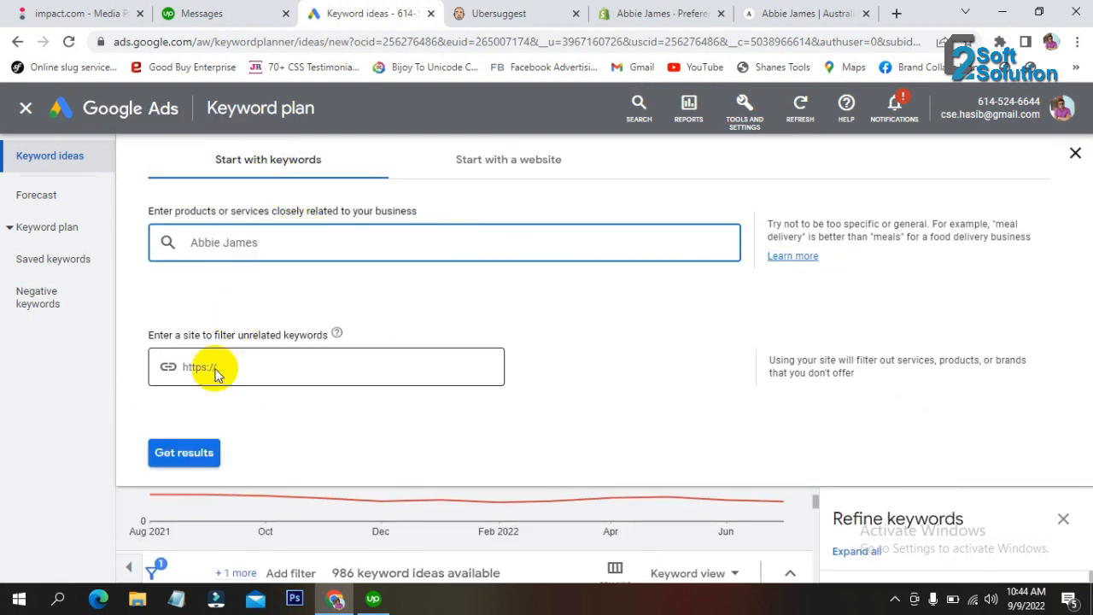
left_click(169, 459)
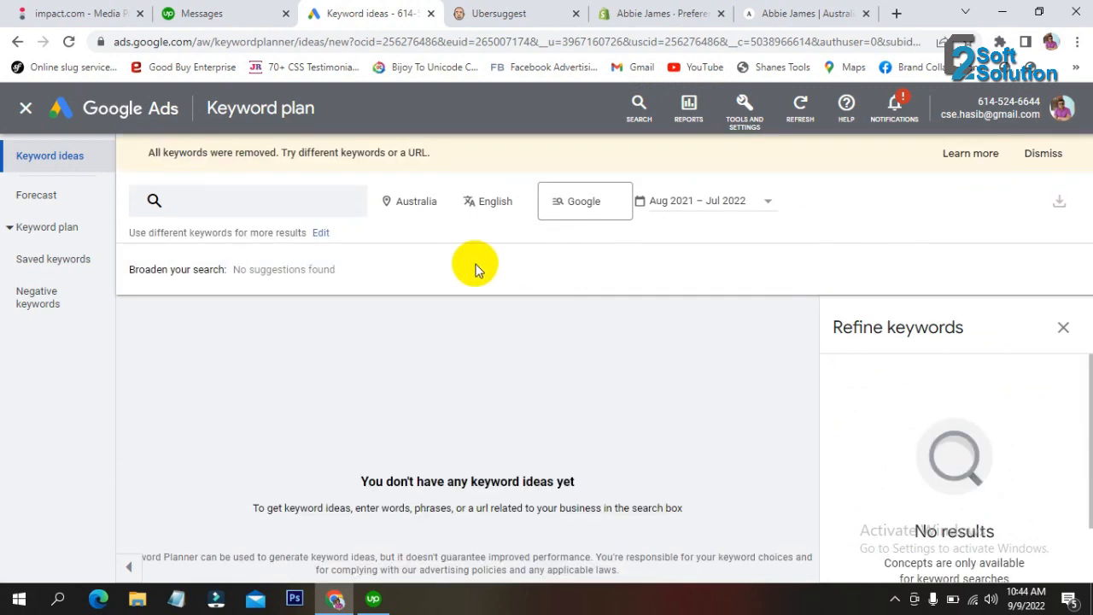
Search Google for the copied brand name in a new tab and dismiss the Ubersuggest limit notice above the results.
left_click(897, 14)
key("ctrl+v")
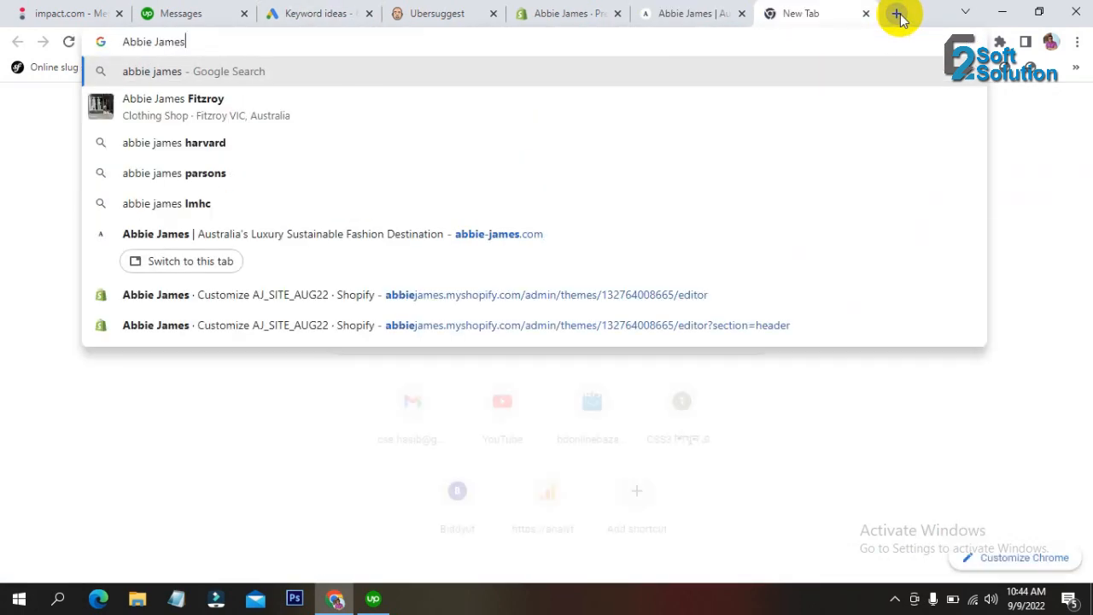
key("Return")
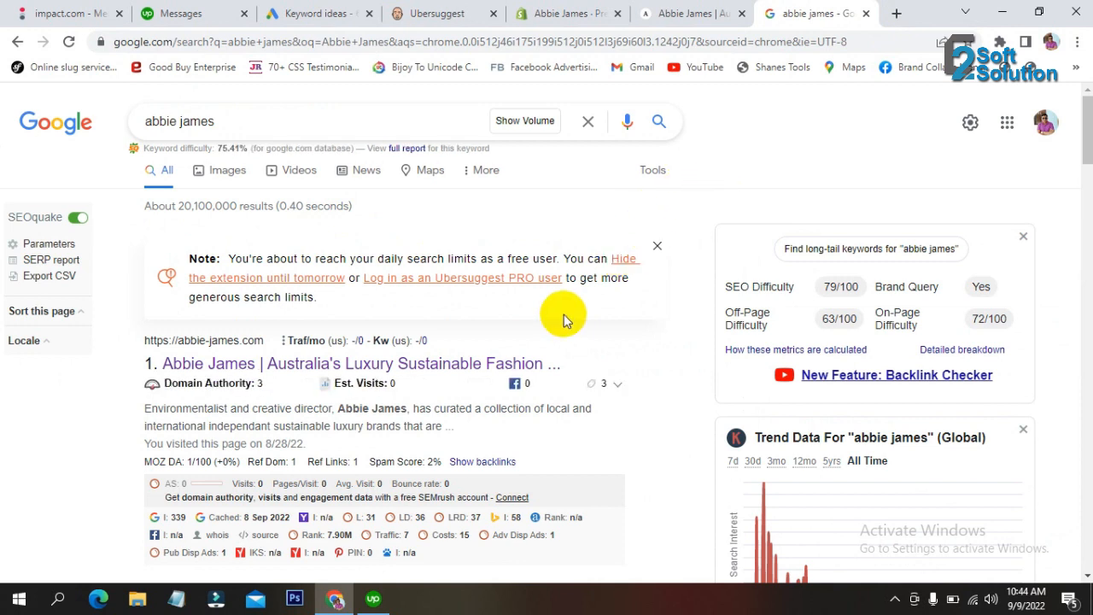
left_click(656, 248)
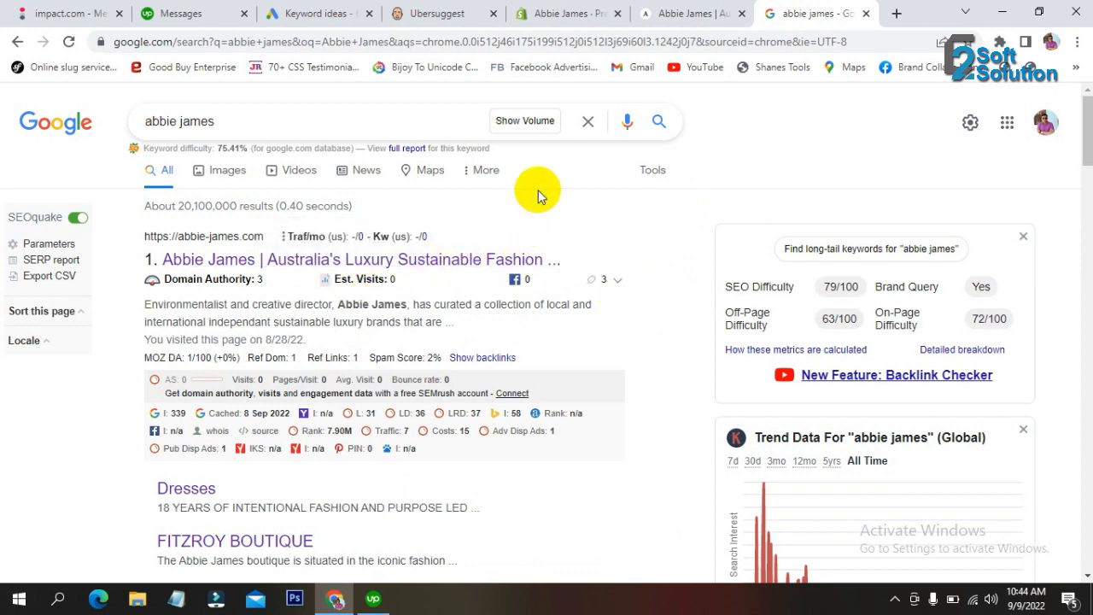
left_click(663, 14)
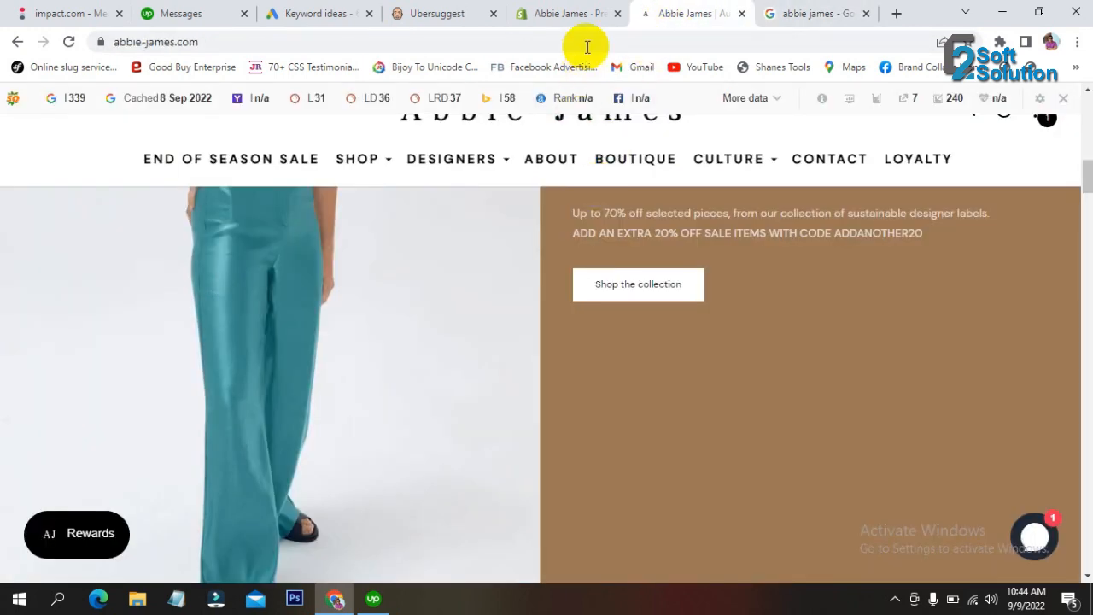
left_click(572, 12)
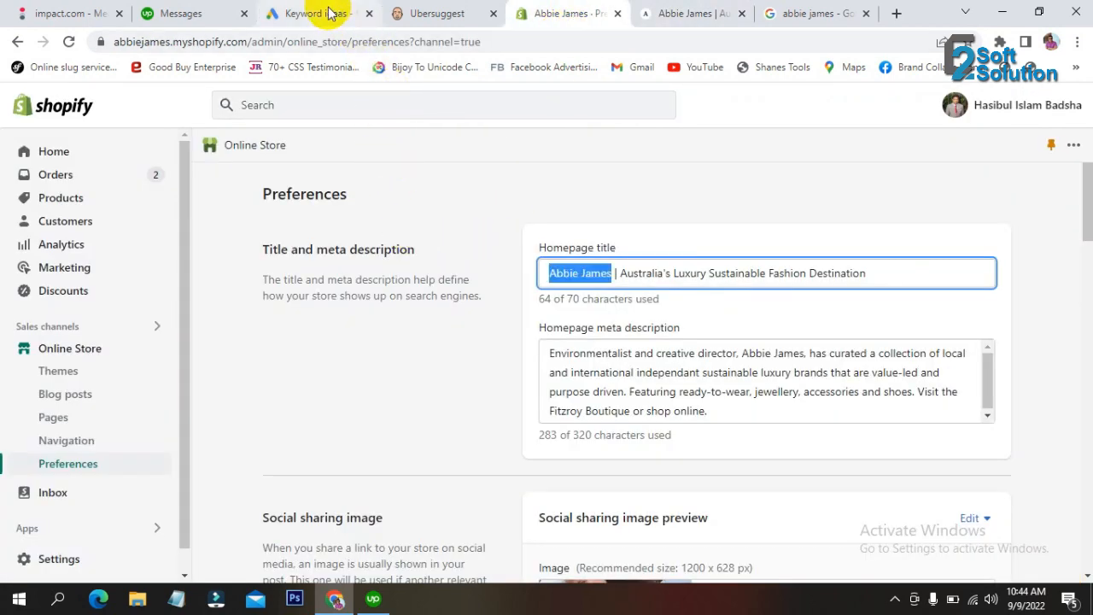
left_click(317, 13)
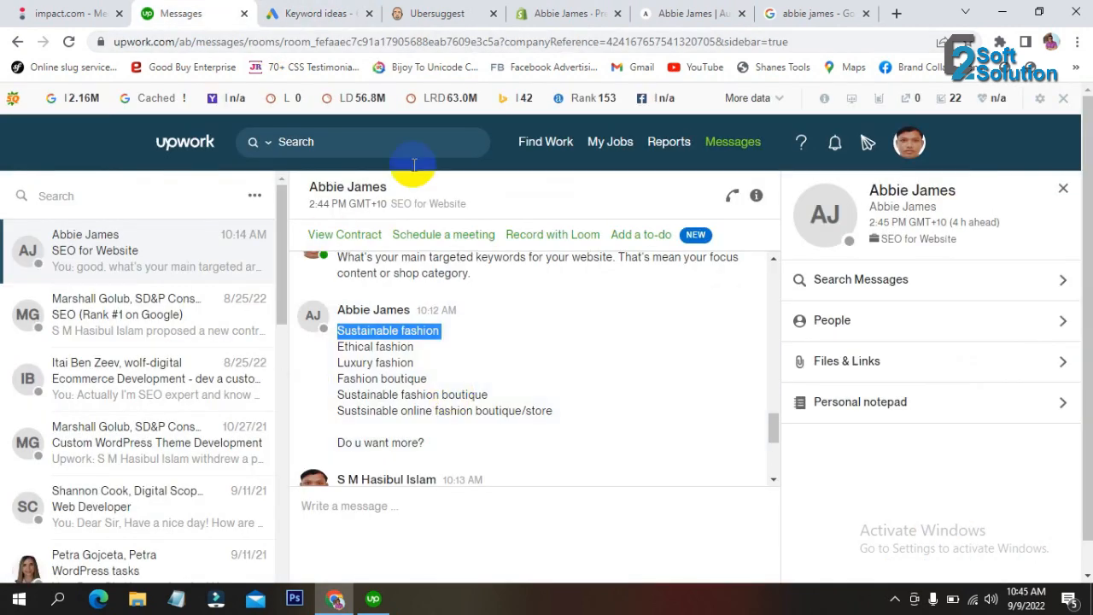
left_click(824, 12)
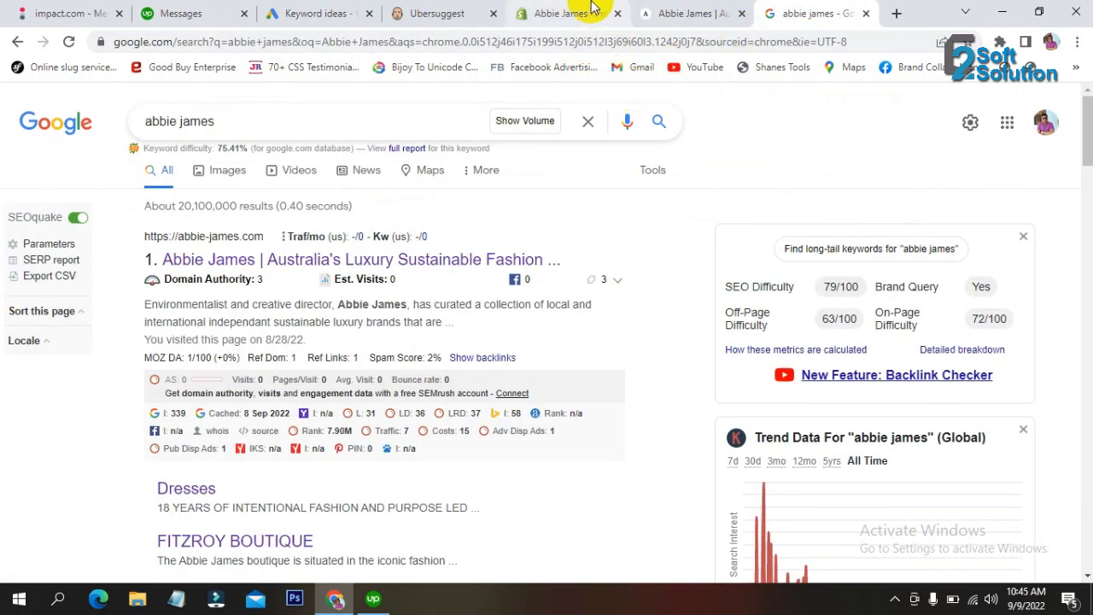
left_click(662, 14)
Copy the entire homepage title from the Shopify store preferences.
left_click(529, 13)
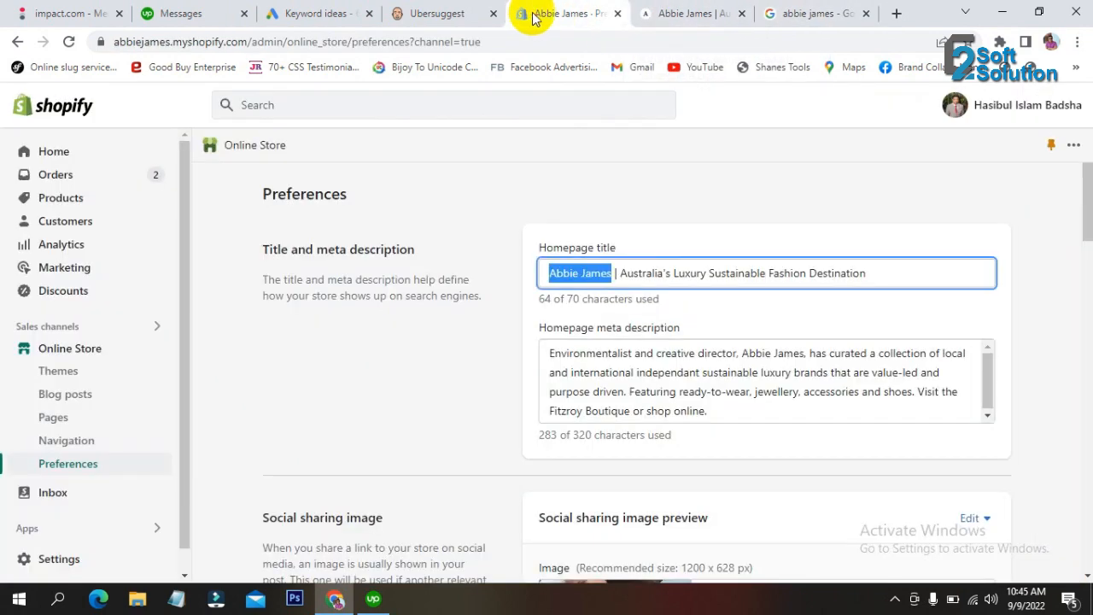
left_click(739, 272)
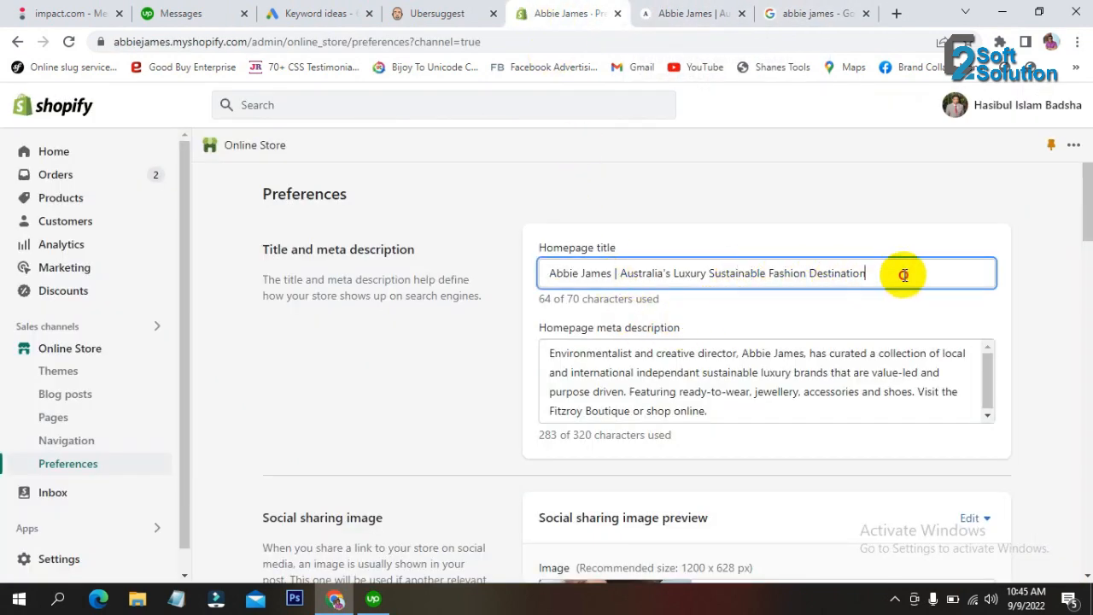
left_click_drag(906, 274, 491, 273)
key("ctrl+c")
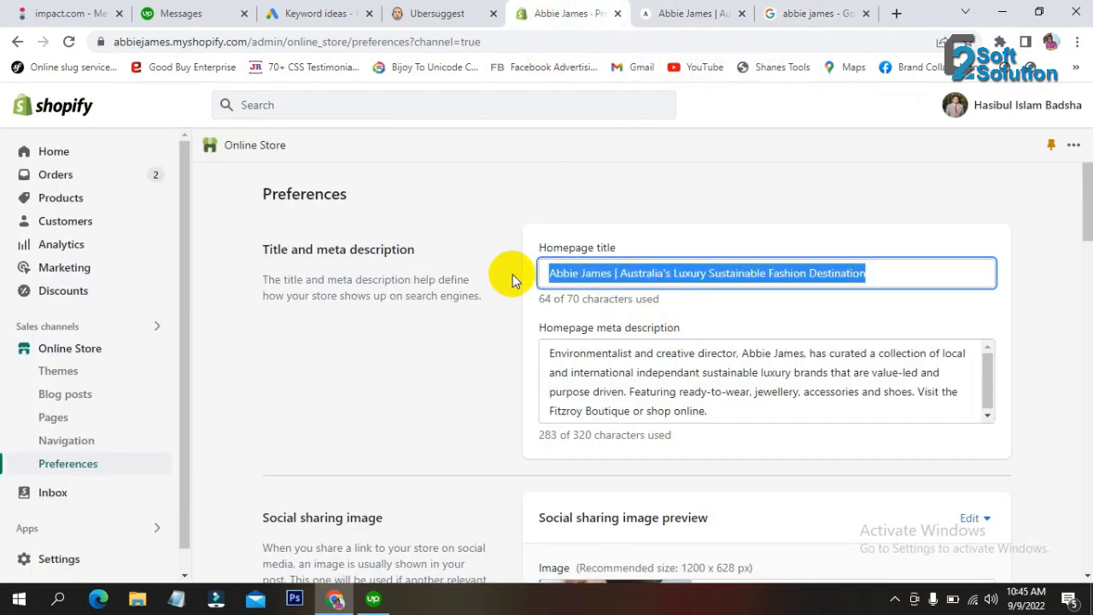
Search Google for "character count" and open the Online Character Count Tool from charactercountonline.com.
left_click(820, 13)
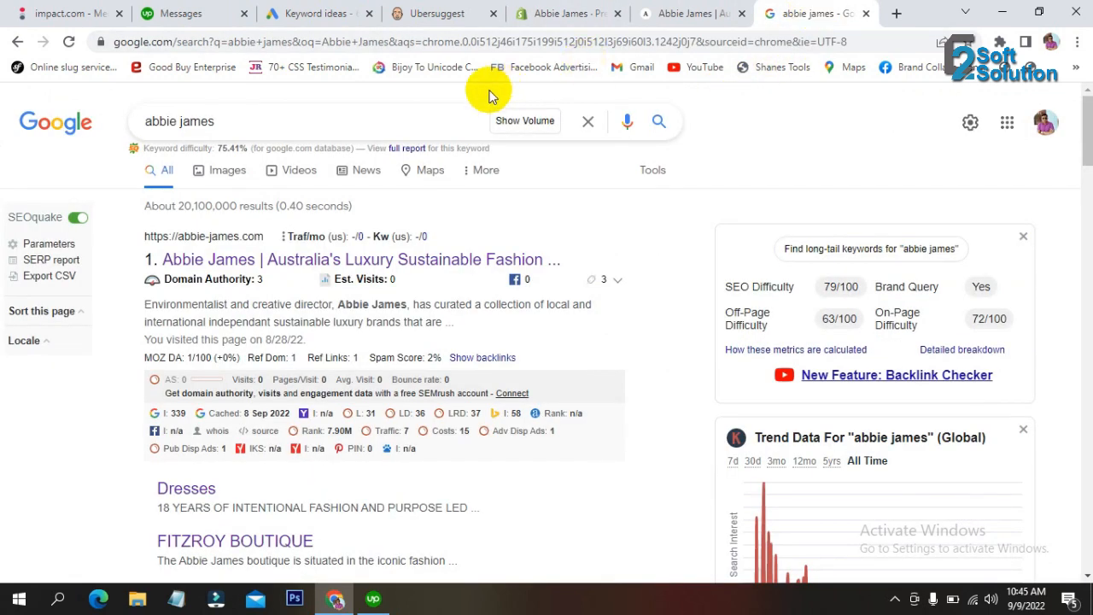
left_click_drag(251, 123, 97, 124)
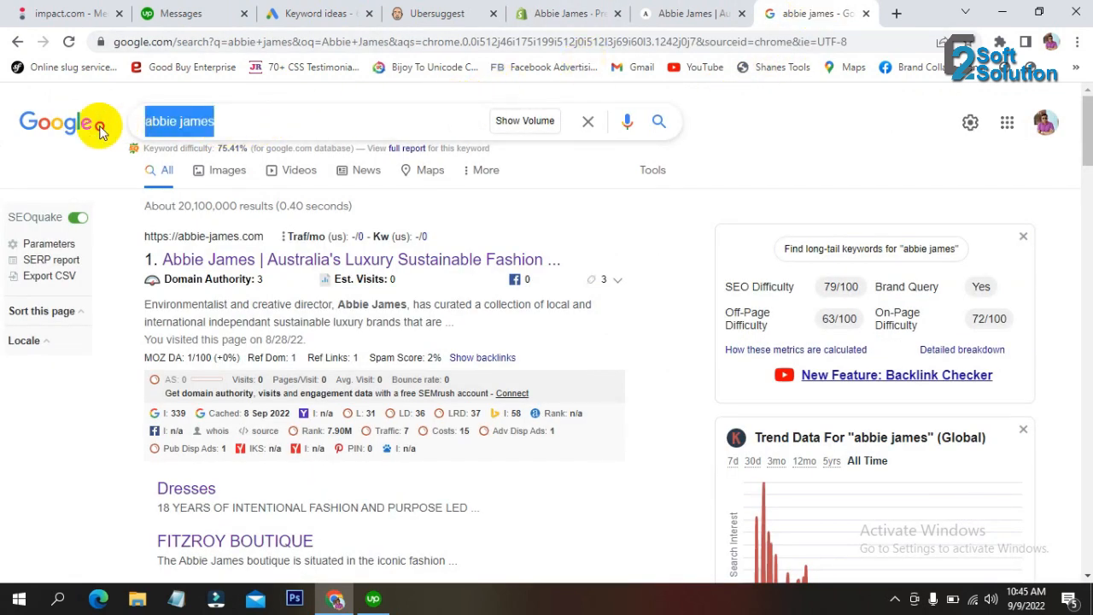
type("charac")
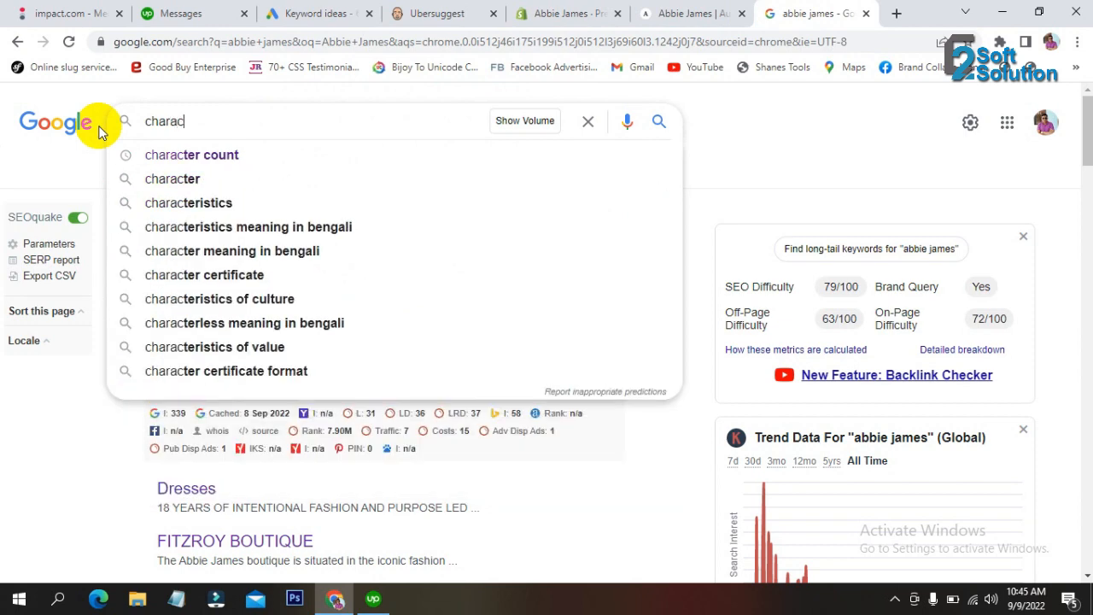
type("hte")
left_click(196, 155)
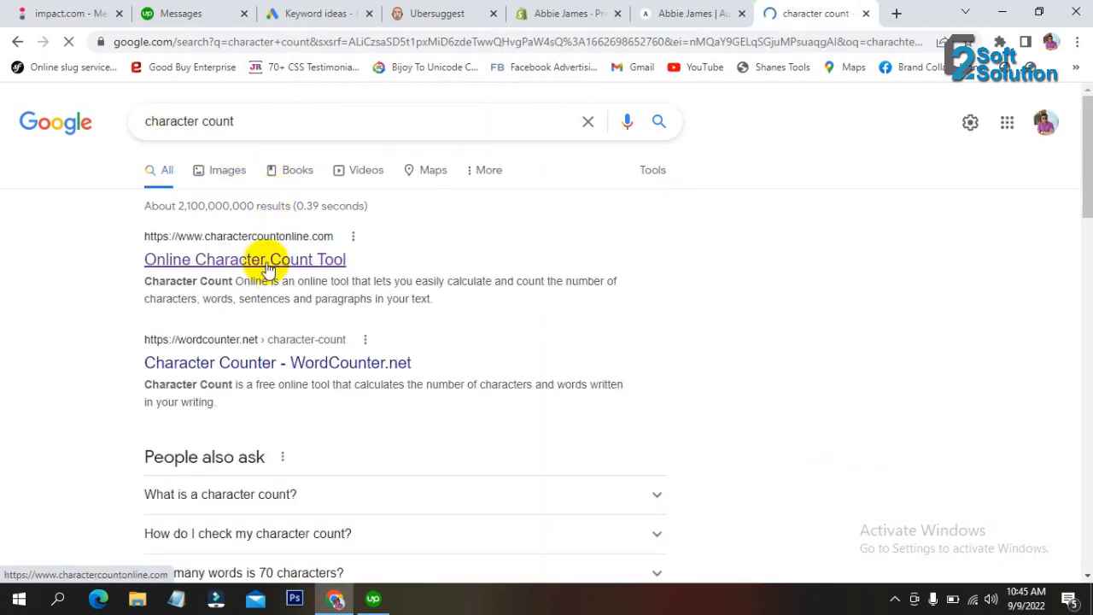
left_click(266, 266)
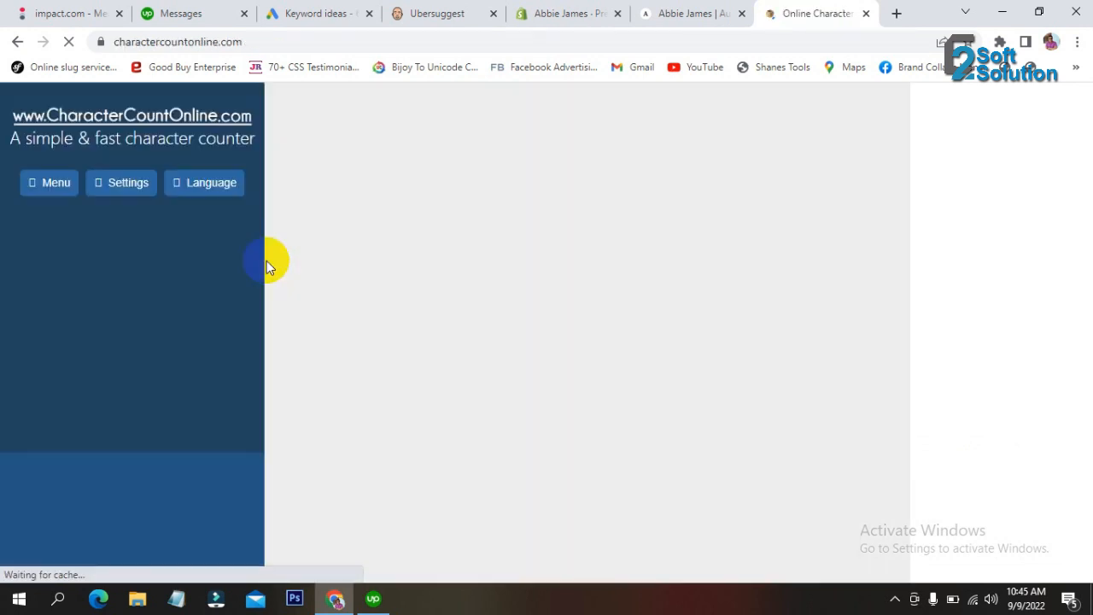
Replace the sample text in the character counter with the copied homepage title and check its character count.
type("Shop Ena Pelly at Abbie James - ENA PELLY OVERSIZED WOOL COAT | CAMEL for A$359.00 - All fashion sustainable")
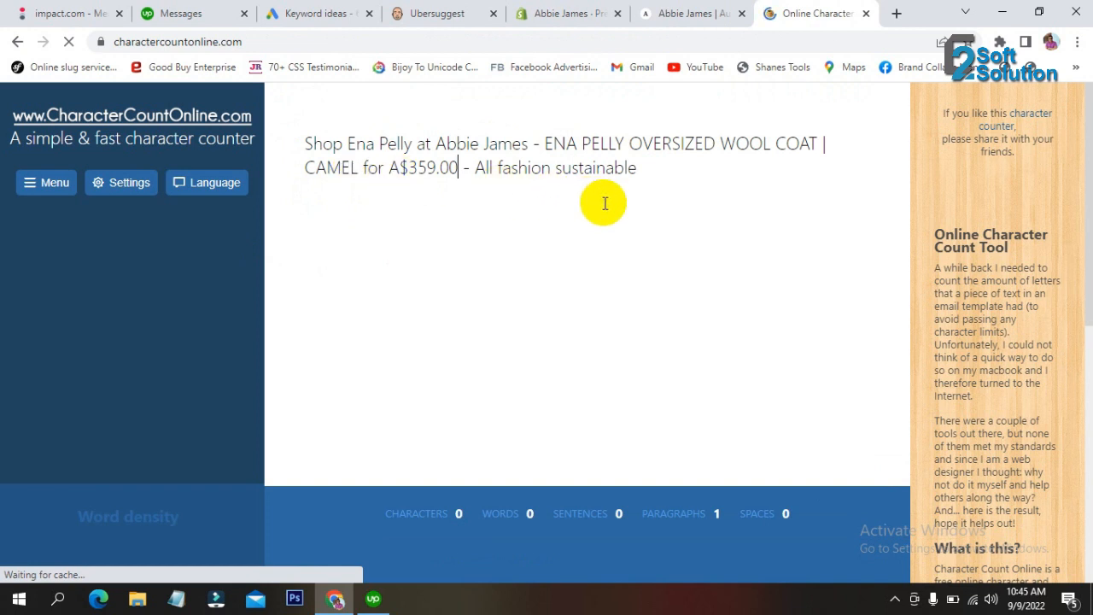
key("ctrl+a")
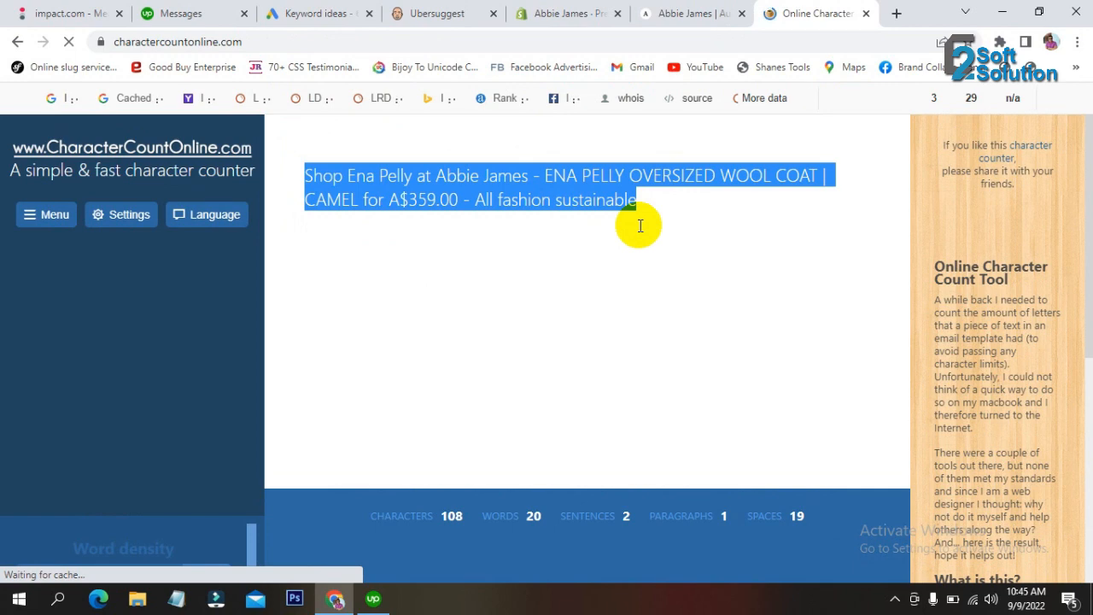
key("ctrl+v")
left_click(692, 14)
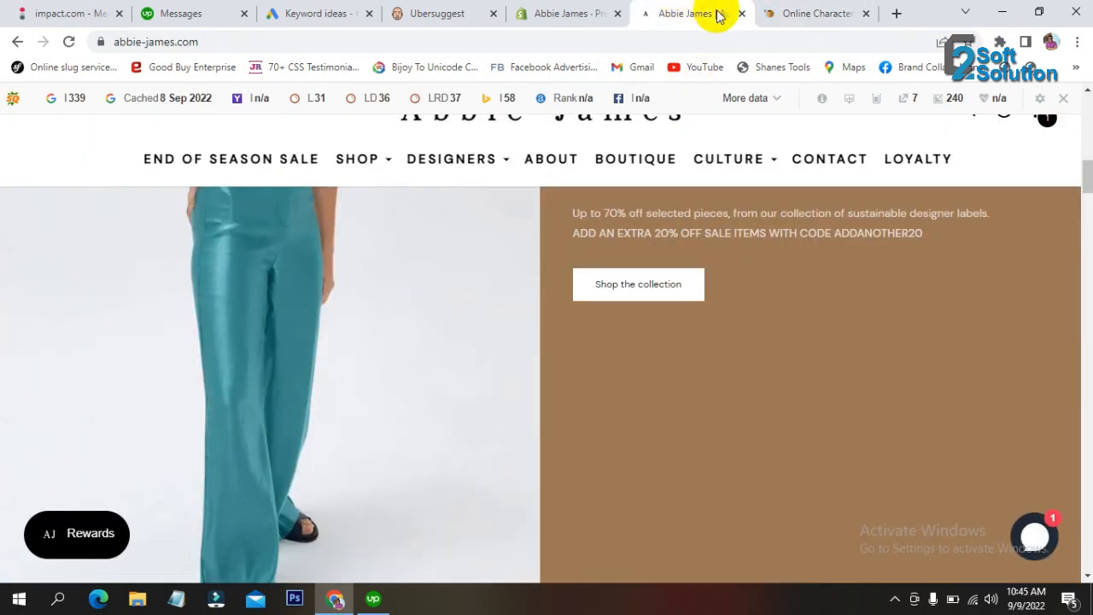
left_click(796, 13)
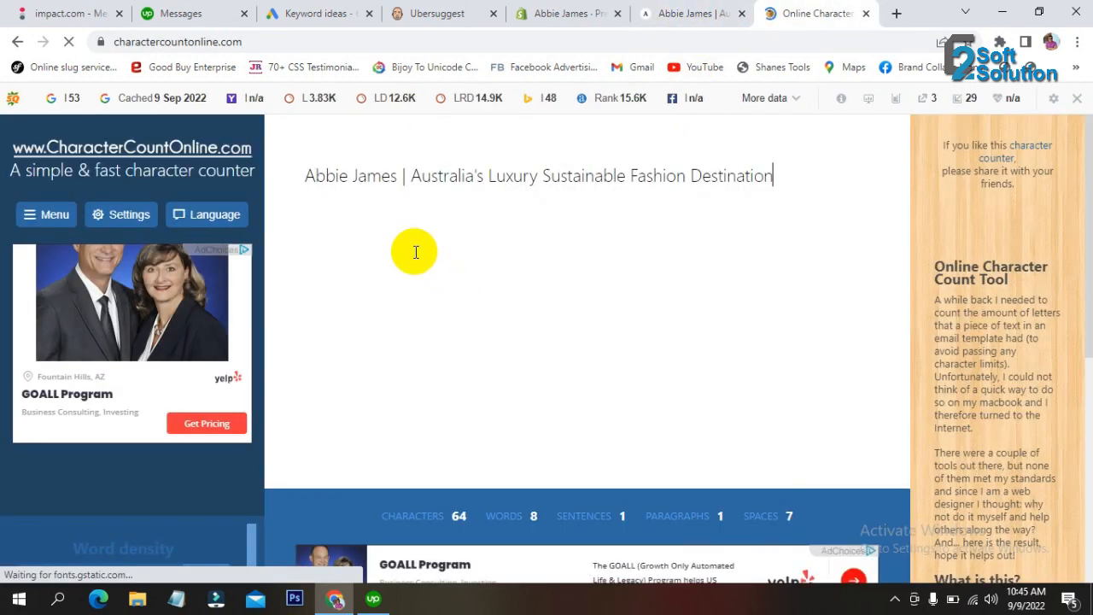
double_click(456, 515)
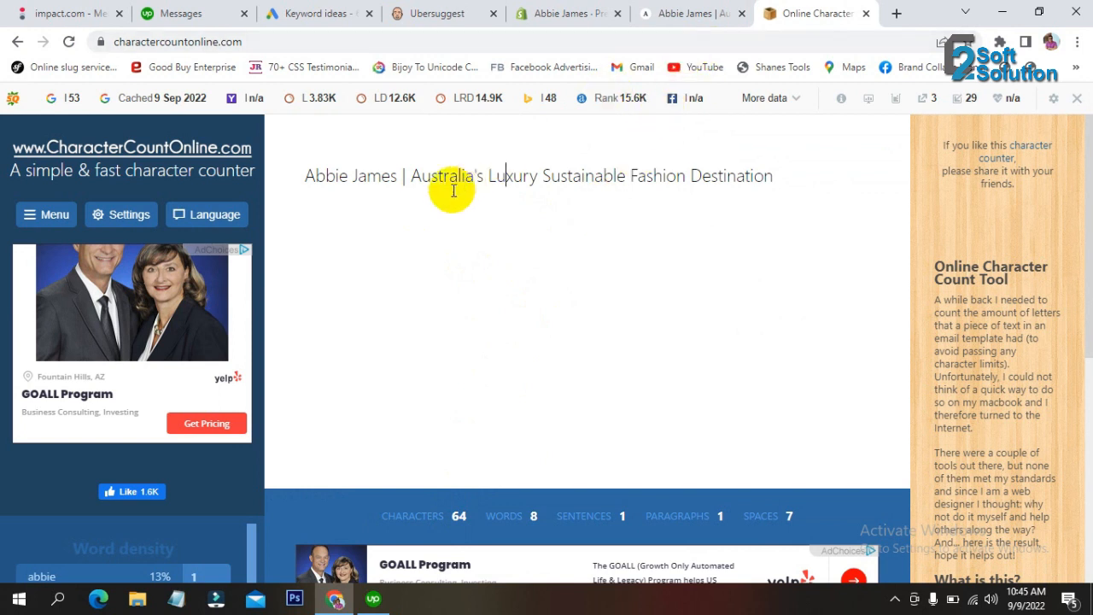
Search Google for the brand name at the start of the title in the character counter.
left_click_drag(396, 178, 298, 188)
left_click(414, 182)
left_click(414, 180)
right_click(338, 176)
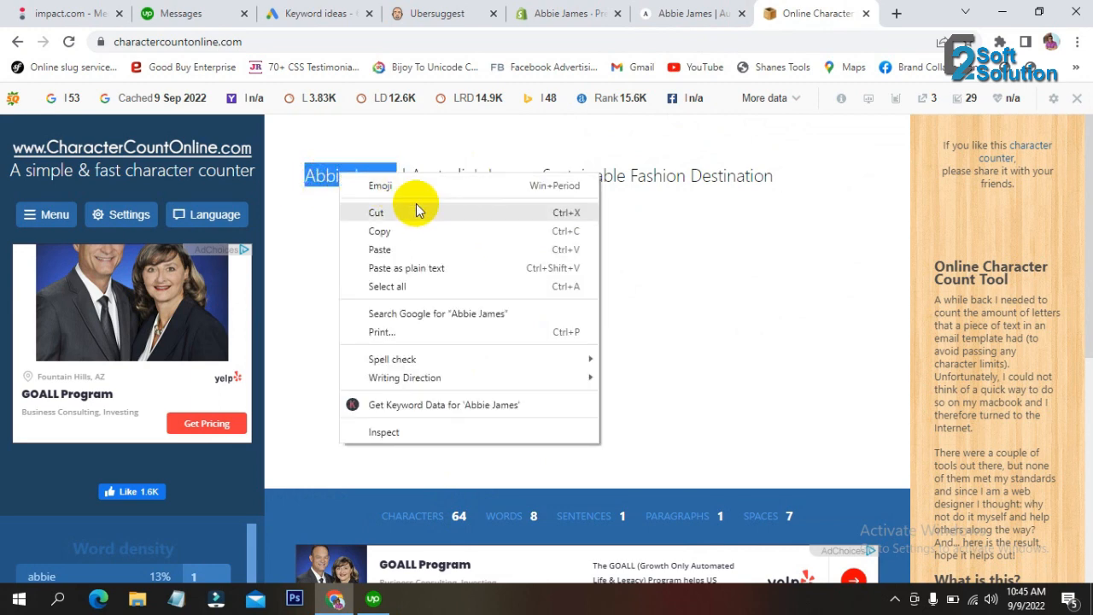
left_click(464, 316)
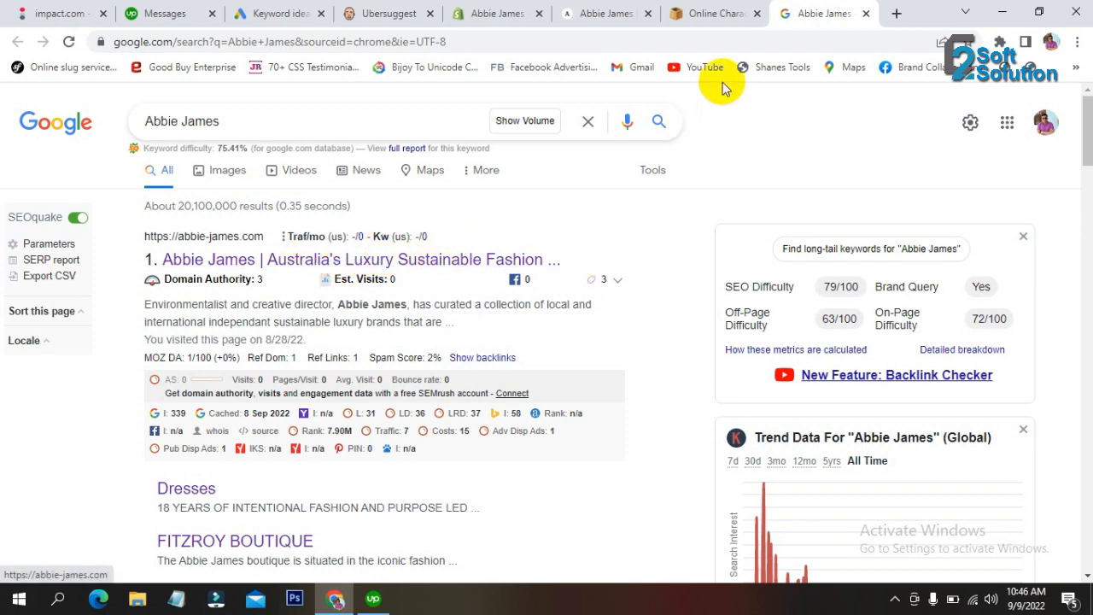
Return to the Shopify preferences and examine the keywords in the homepage title, including "Luxury", "Fashion" and "Destination".
left_click(715, 13)
left_click(591, 12)
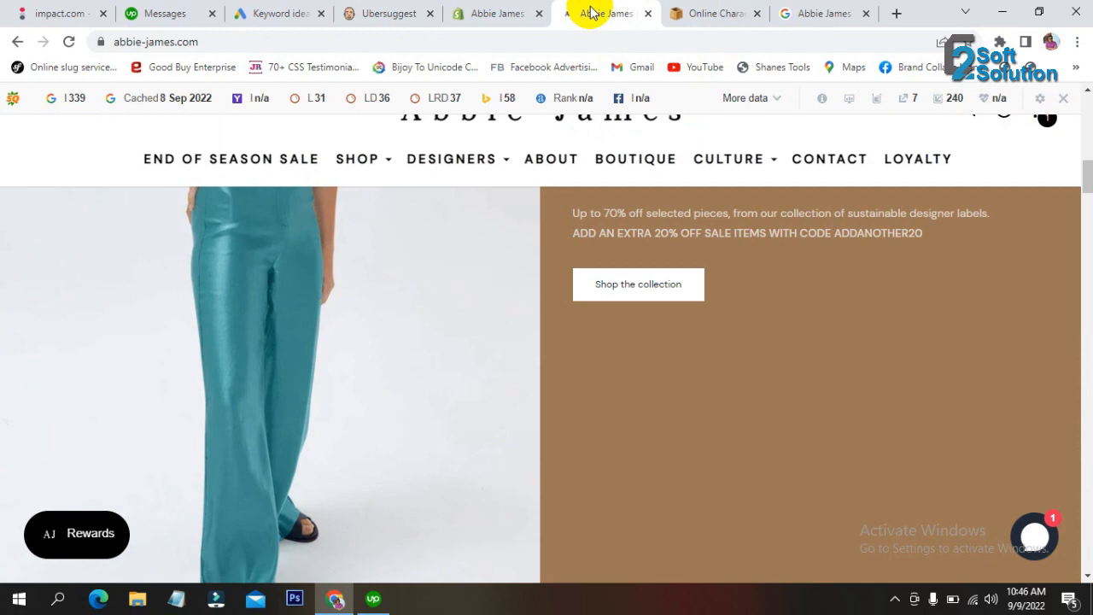
left_click(491, 13)
left_click(782, 275)
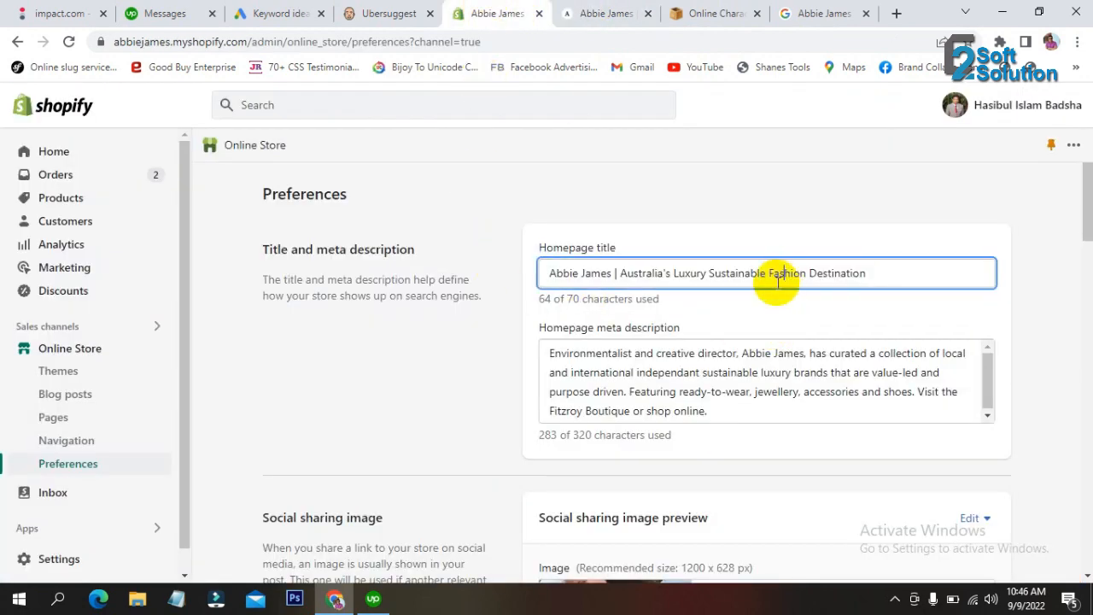
left_click(864, 273)
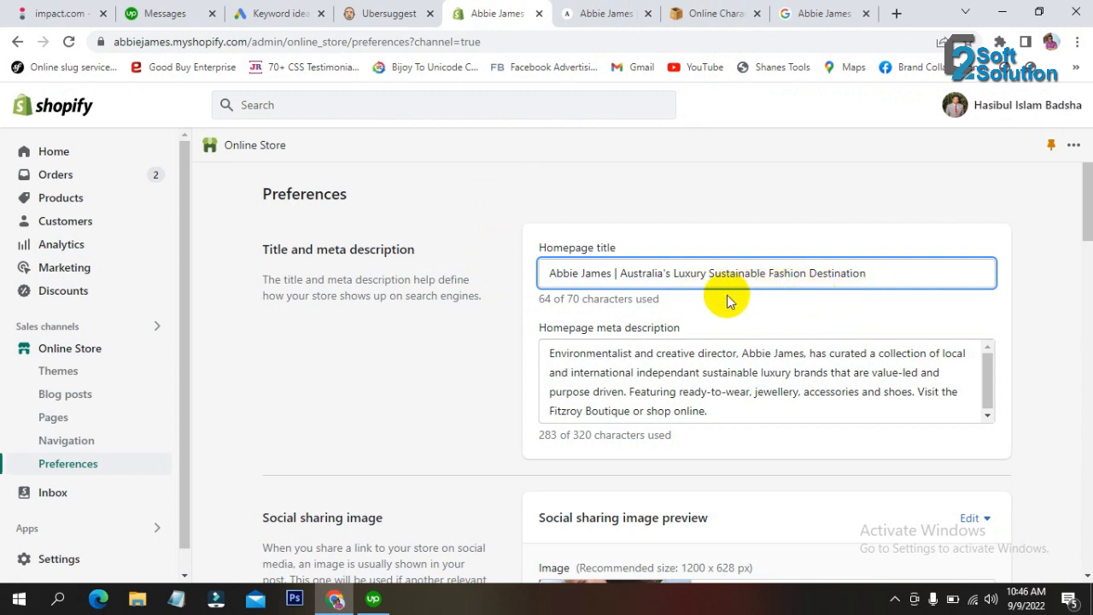
double_click(679, 273)
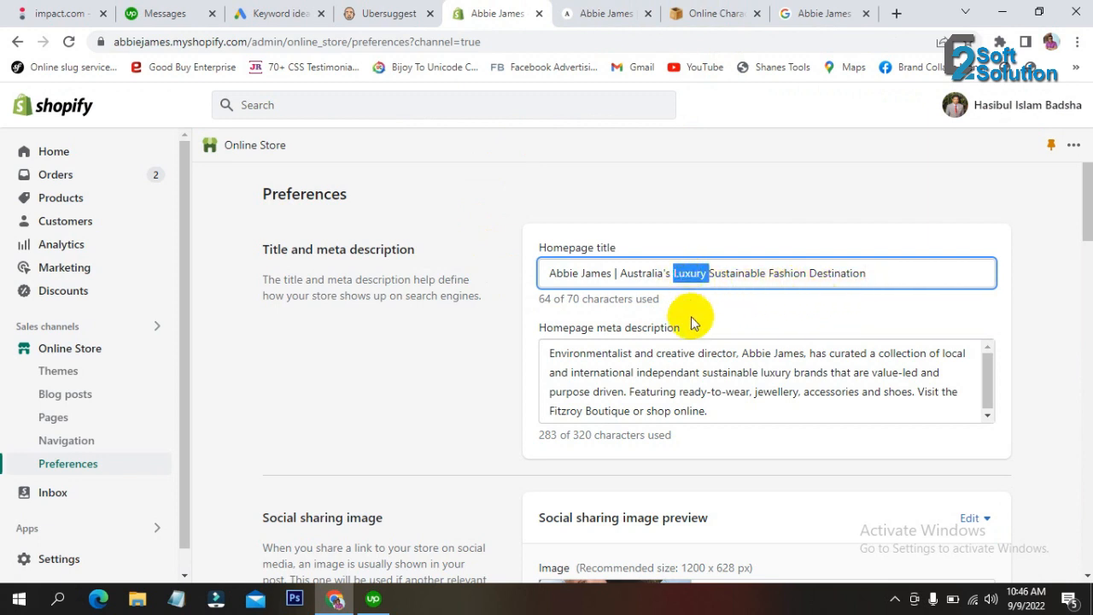
left_click(784, 275)
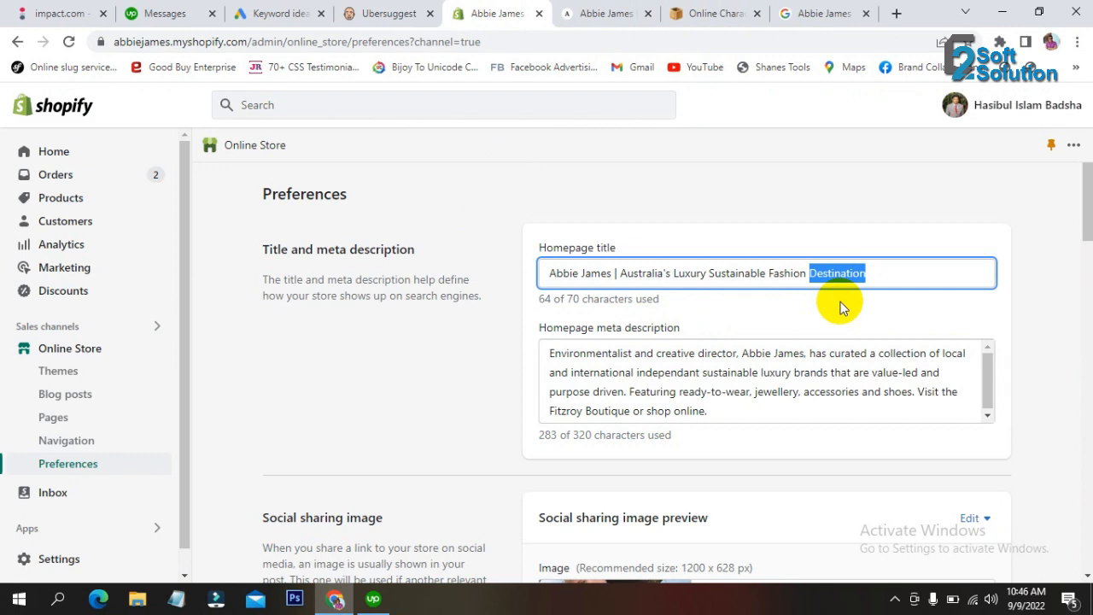
Replace "Destination" with "Shop" at the end of the homepage title and in its copy in the character counter.
type("Shop")
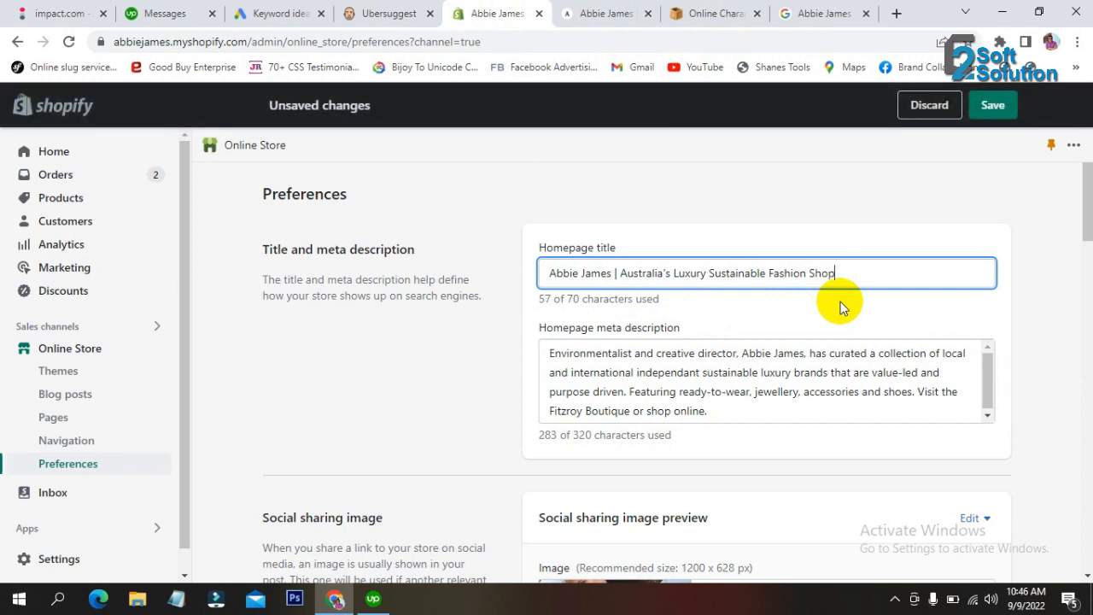
left_click_drag(857, 275, 507, 275)
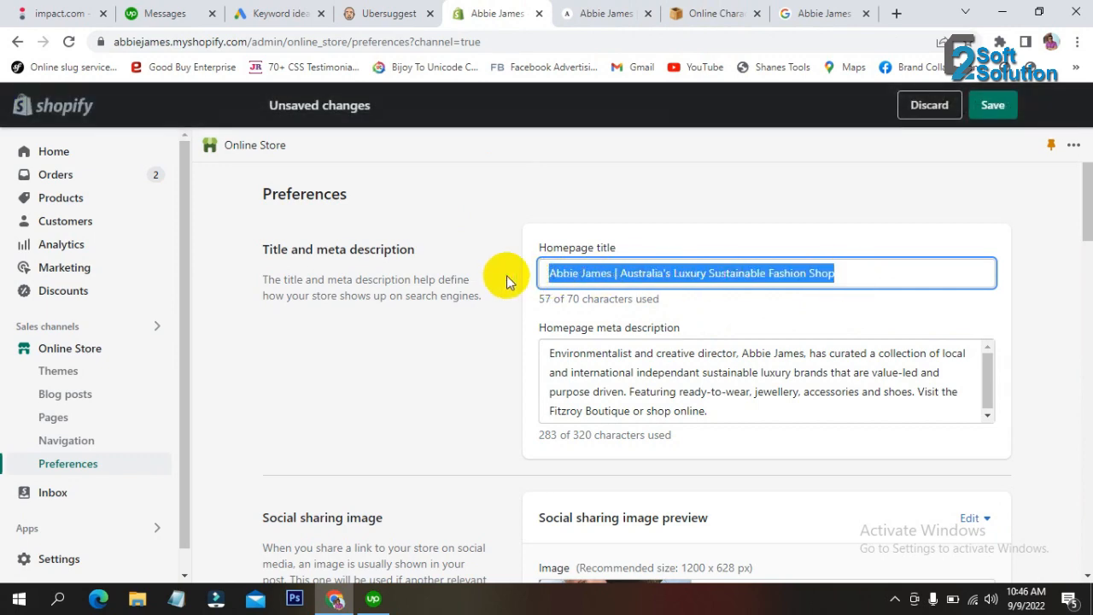
left_click(794, 13)
left_click(699, 13)
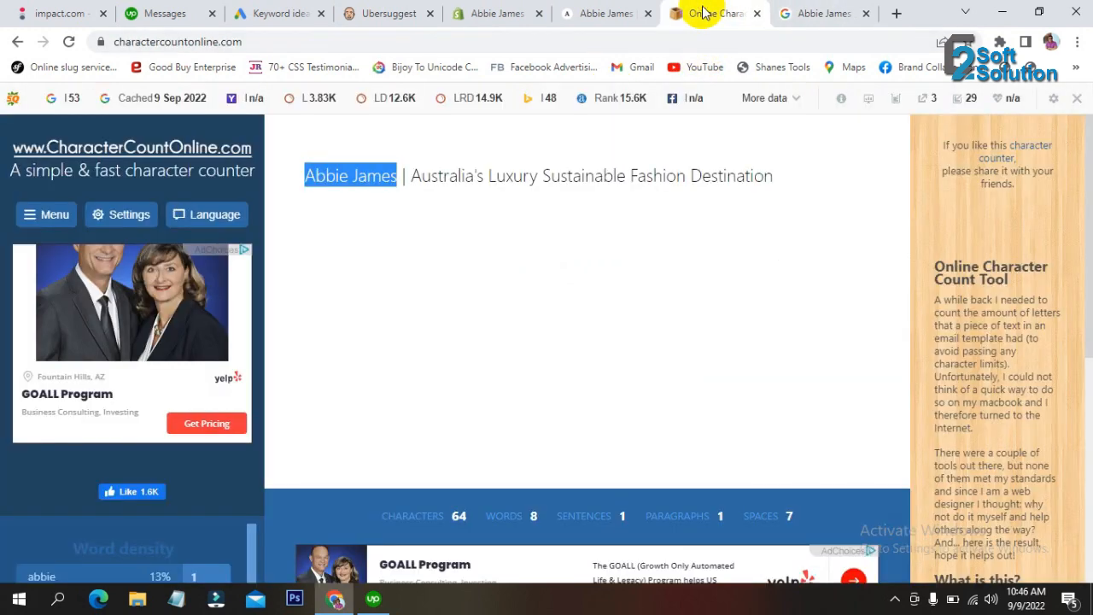
left_click(521, 175)
left_click_drag(691, 176, 805, 176)
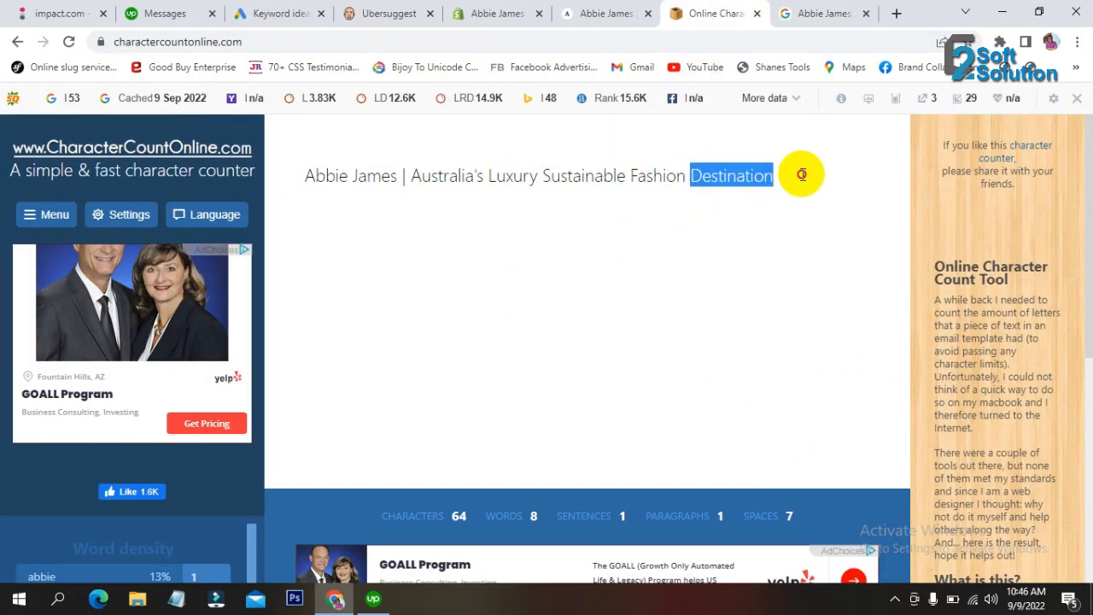
type("Shop")
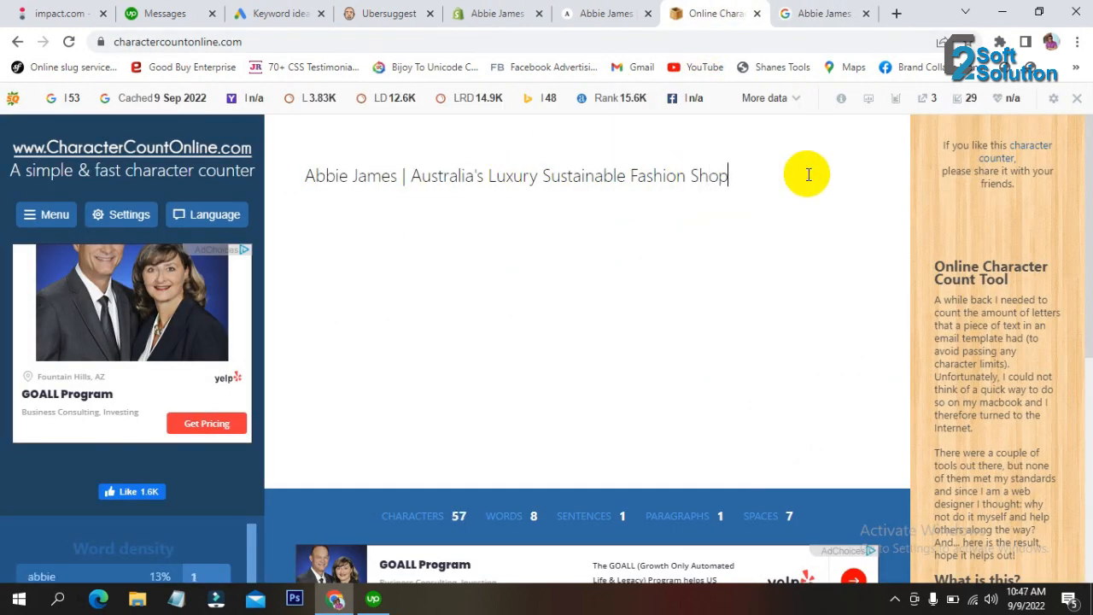
Replace the title in the character counter with the full homepage meta description copied from the Shopify preferences.
left_click(633, 279)
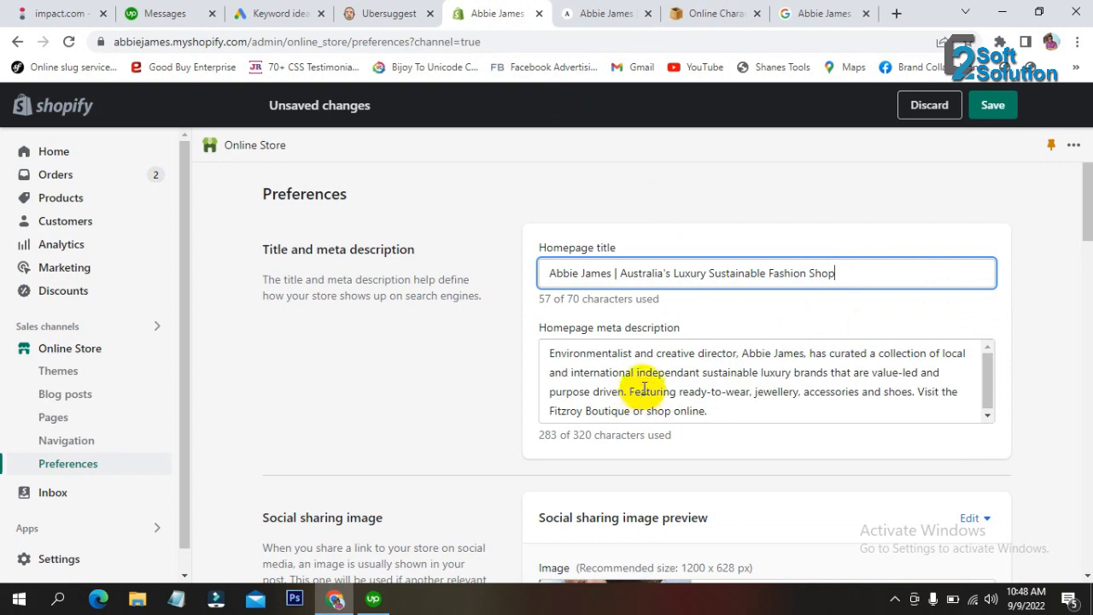
left_click(642, 392)
left_click_drag(727, 410, 433, 325)
key("ctrl+c")
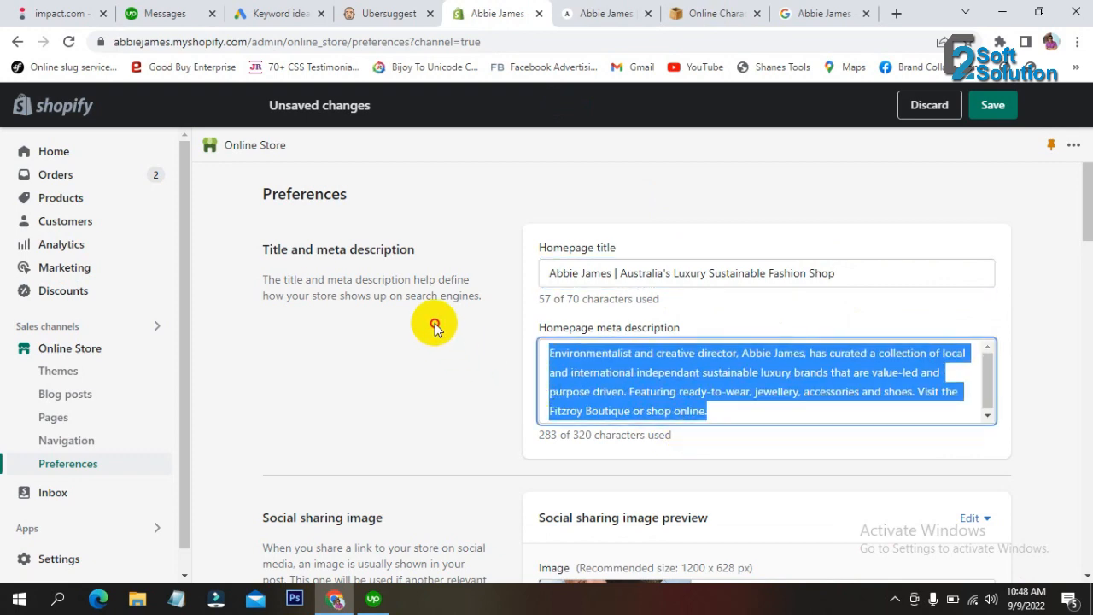
left_click(700, 10)
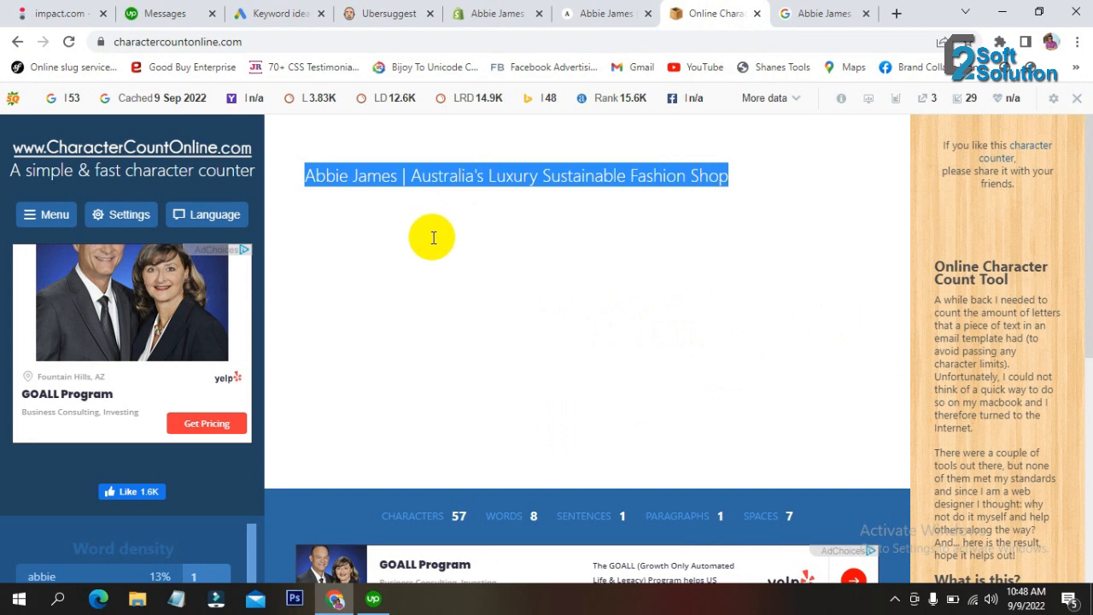
key("ctrl+v")
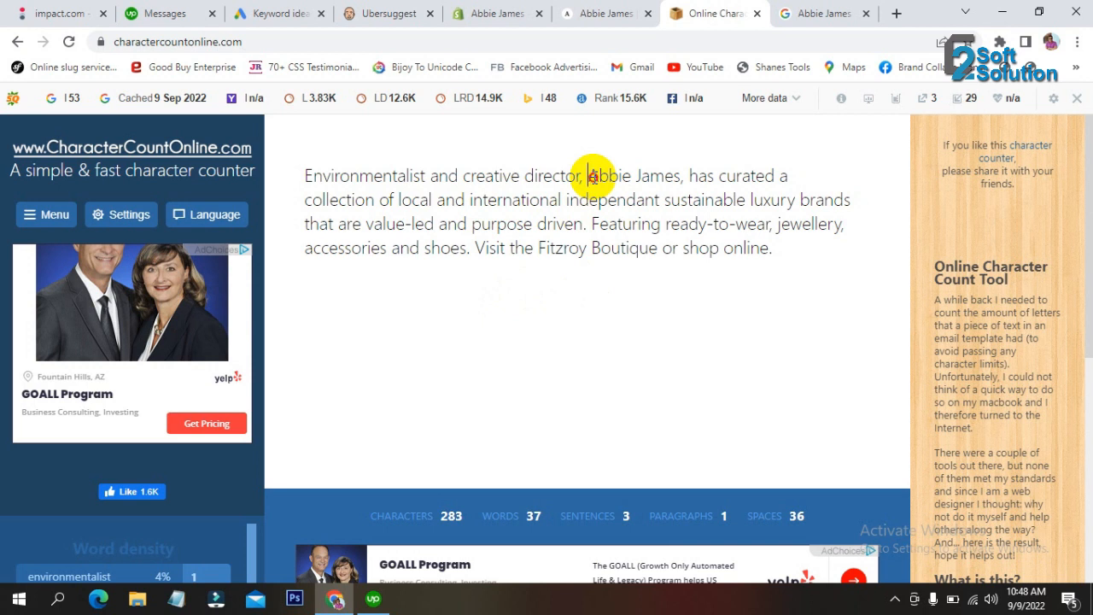
Delete the opening phrase "Environmentalist and creative director," from the meta description in the character counter.
left_click_drag(588, 176, 289, 174)
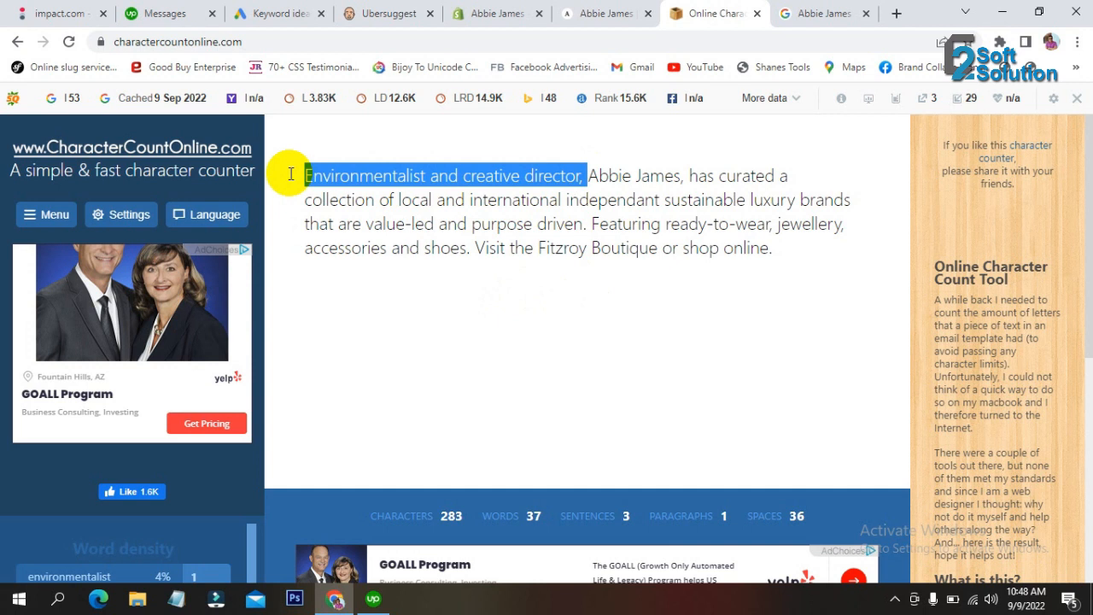
key("BackSpace")
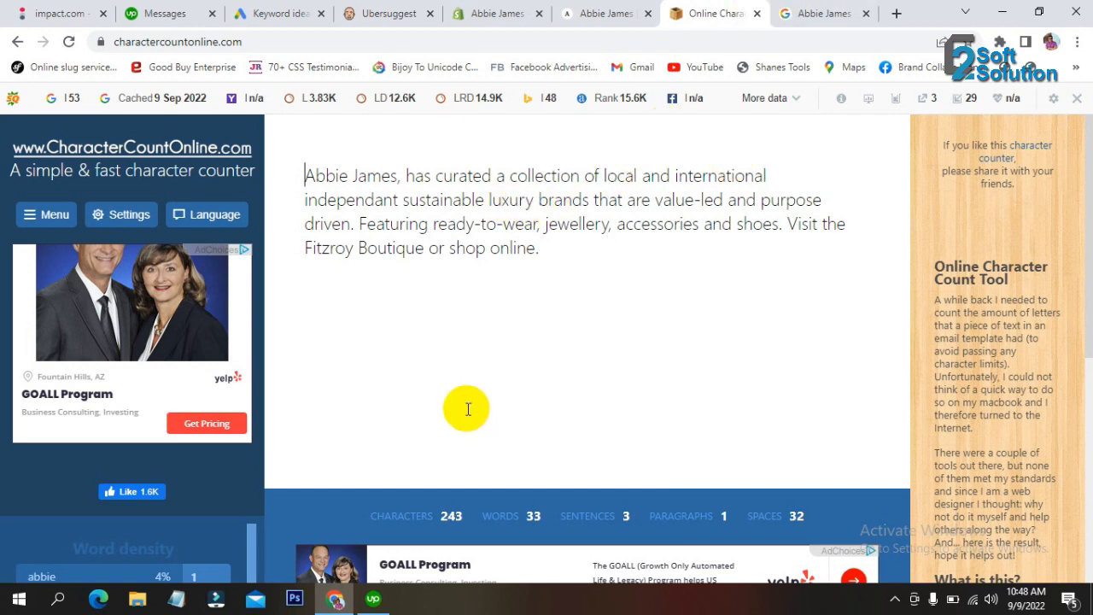
Look up the keyword phrase "Sustainable Fashion" in the Shopify homepage title and return to the character counter.
left_click(589, 15)
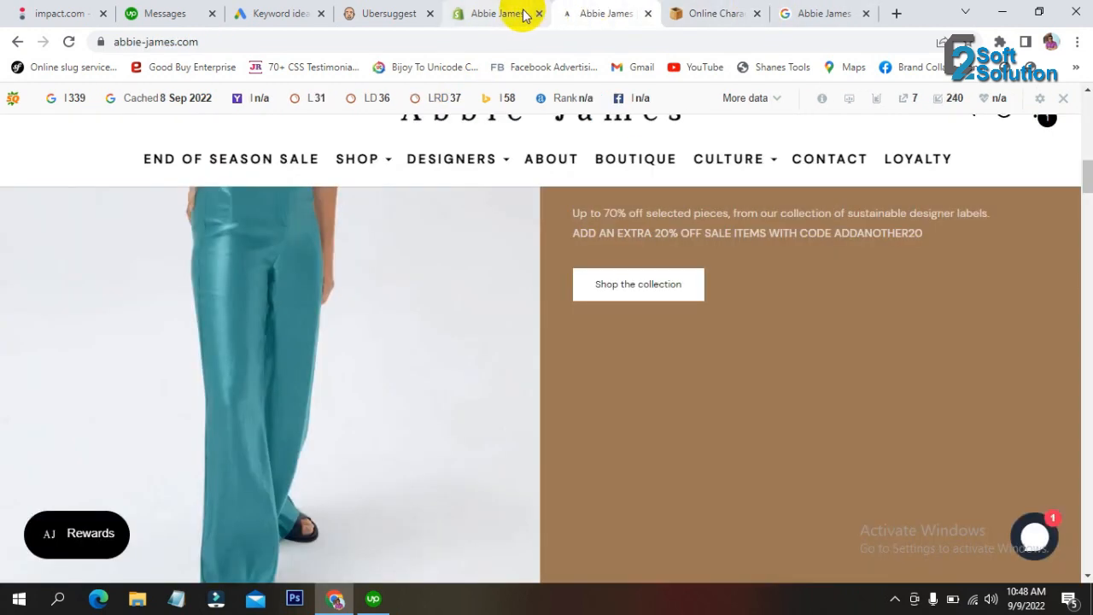
left_click(482, 14)
left_click(645, 271)
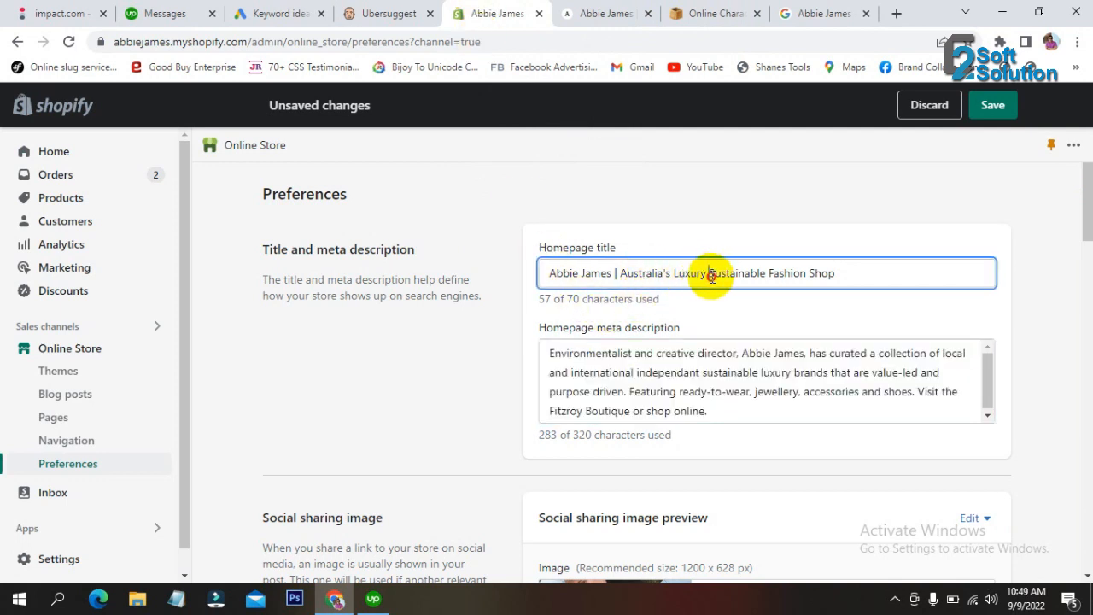
left_click_drag(709, 275, 803, 280)
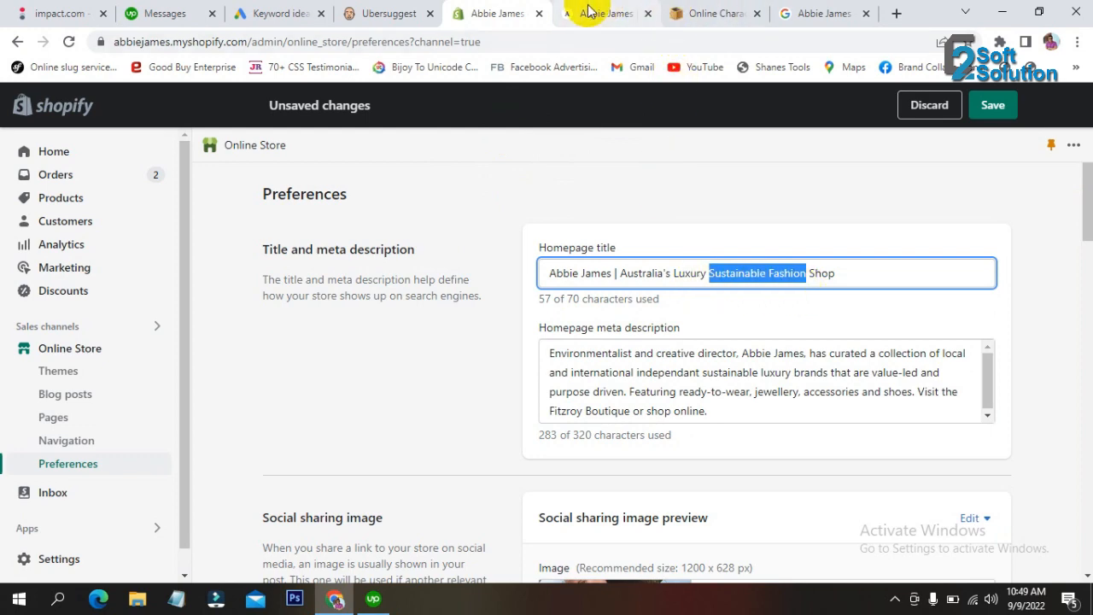
left_click(702, 14)
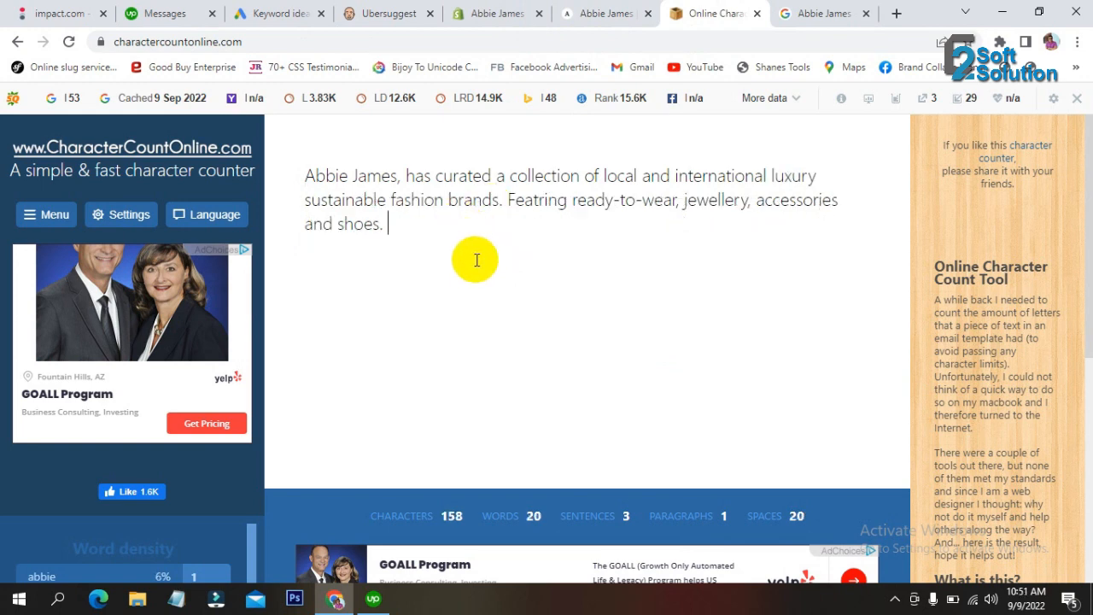
left_click(593, 12)
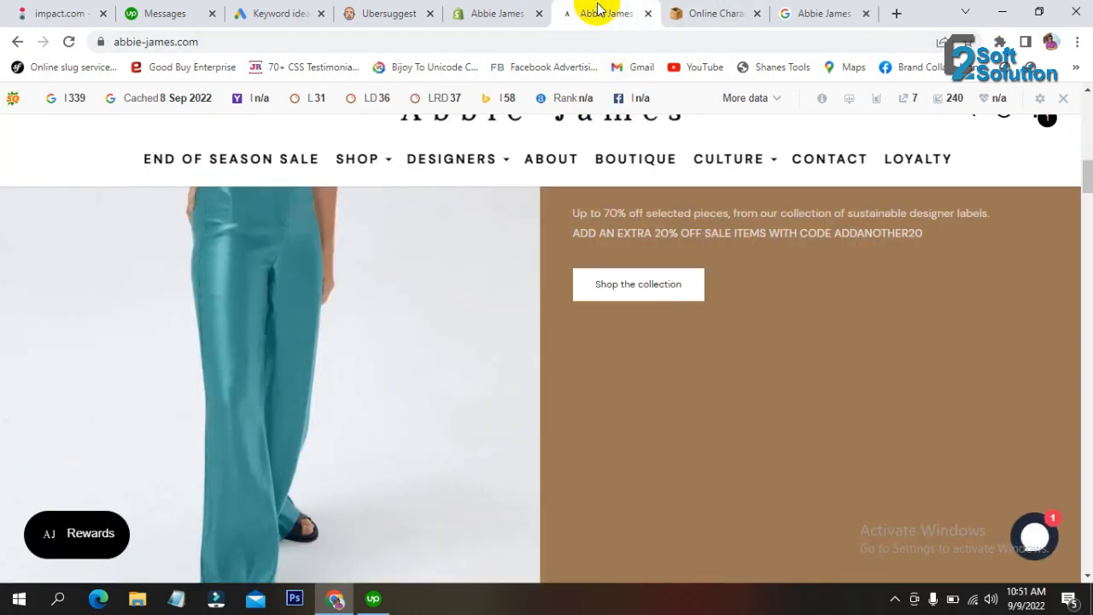
left_click(500, 14)
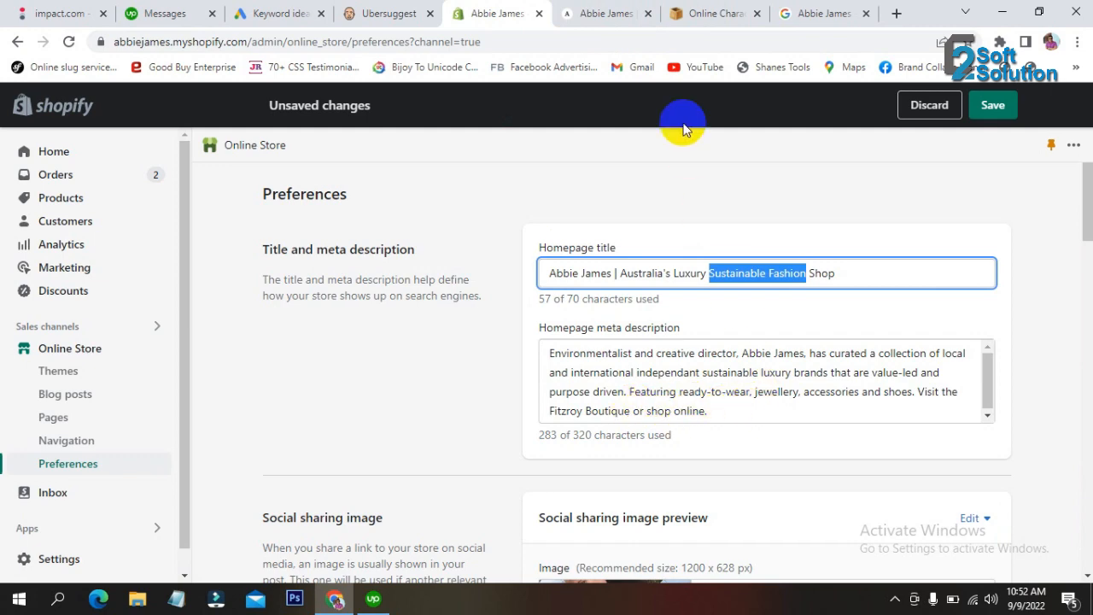
left_click(604, 12)
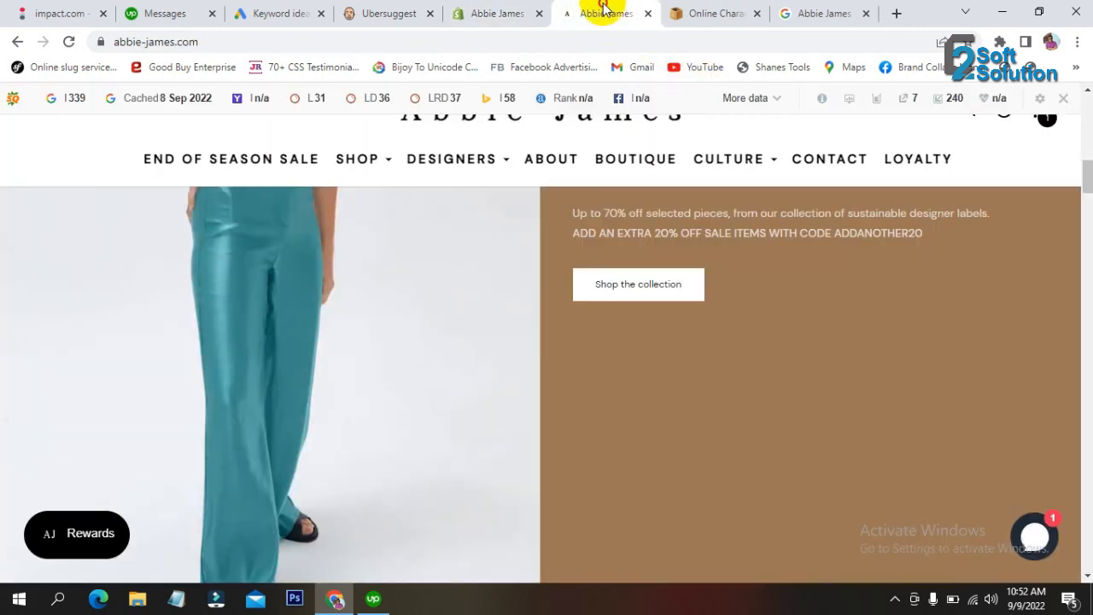
Replace the homepage meta description in the Shopify preferences with the shortened description copied from the character counter.
left_click(739, 14)
left_click_drag(464, 244, 267, 166)
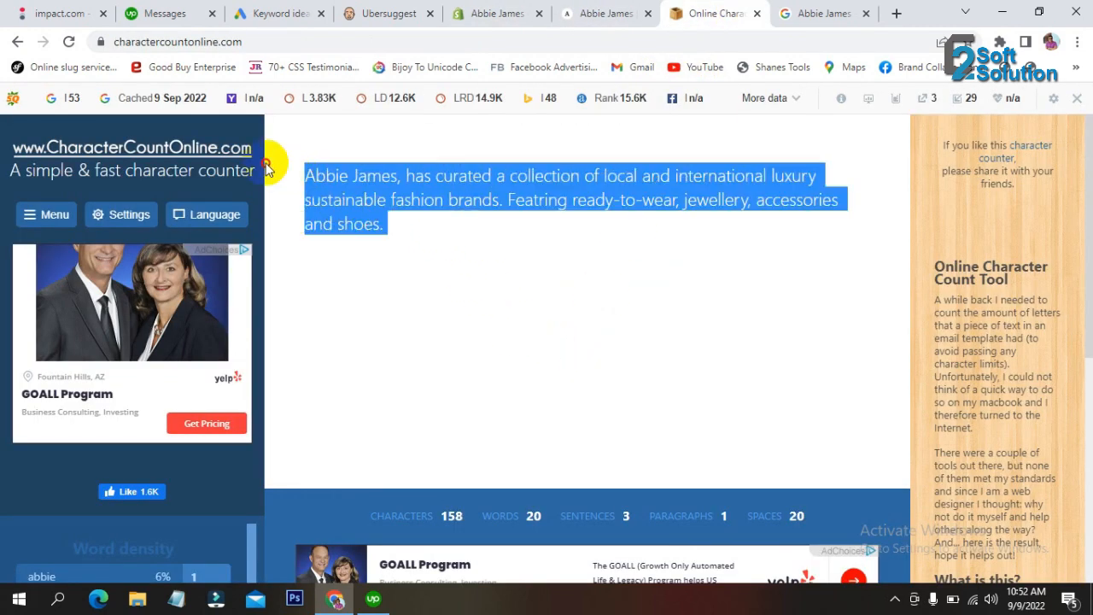
left_click(532, 214)
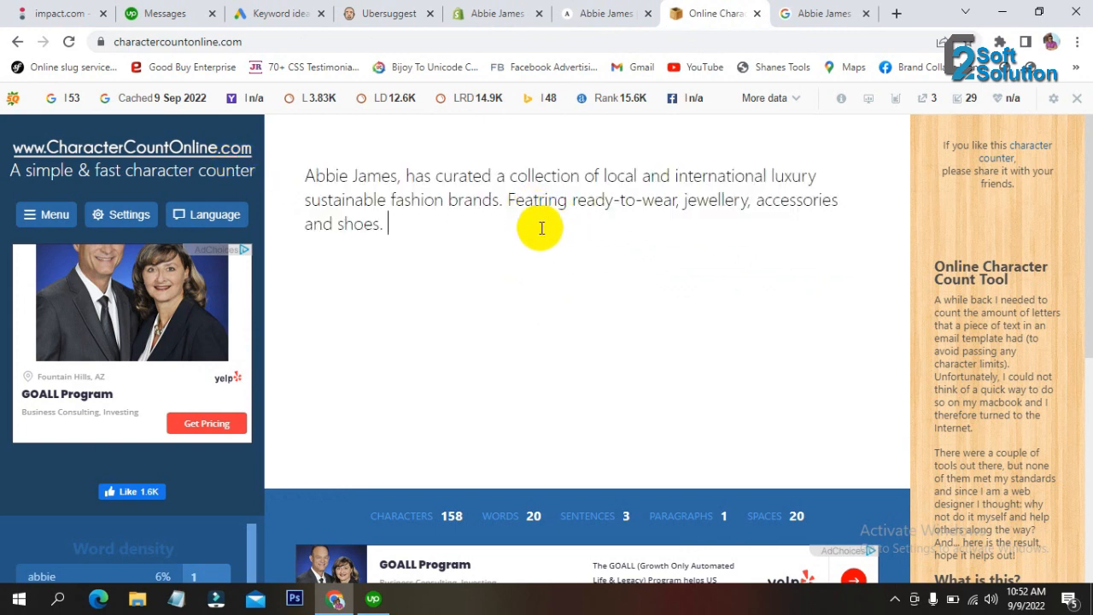
key("ctrl+a")
key("ctrl+c")
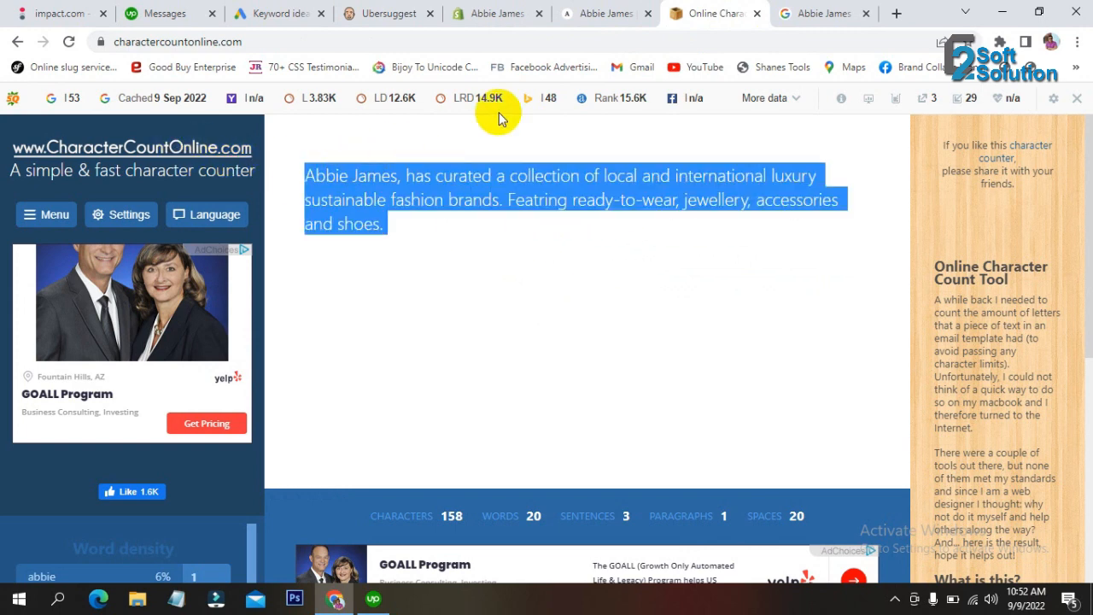
left_click(492, 14)
left_click(672, 390)
key("ctrl+a")
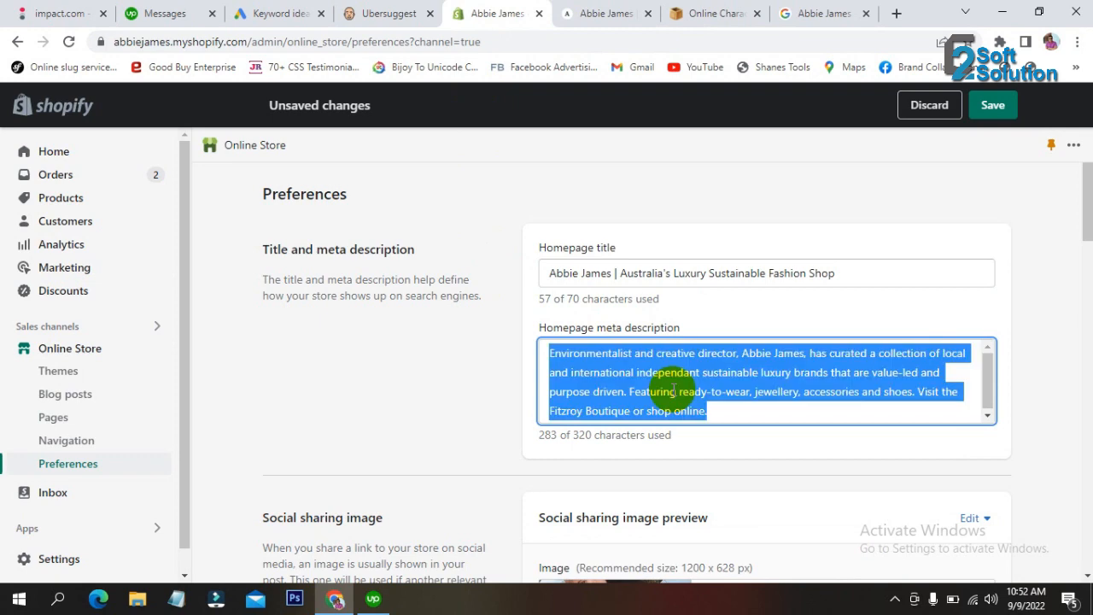
key("ctrl+v")
Review the remaining Shopify preferences, from the social sharing image and Google Analytics to password and spam protection.
scroll(474, 350, "down", 2)
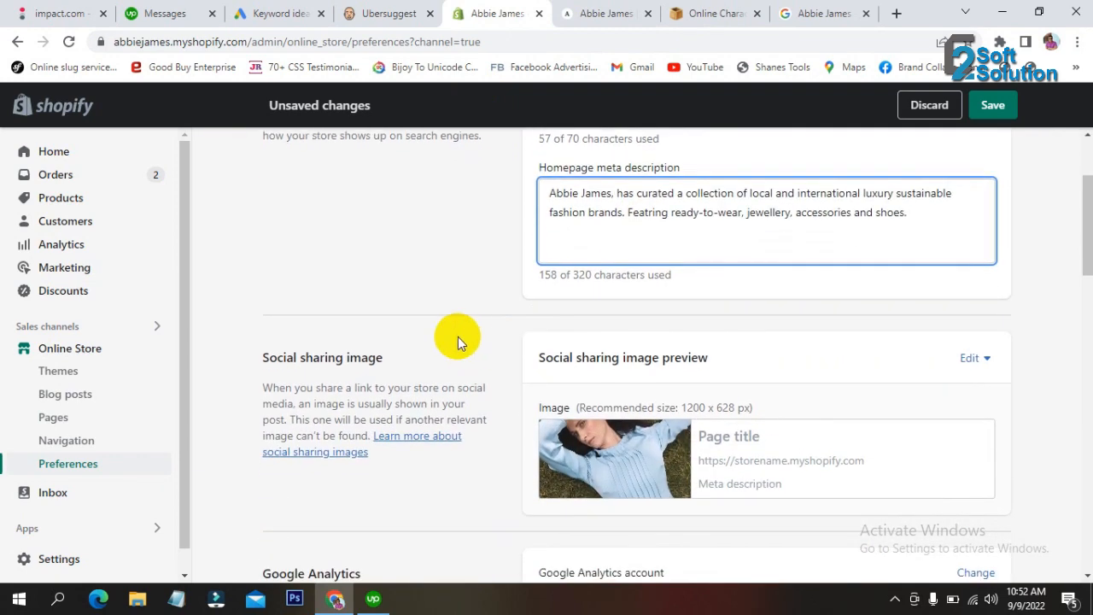
scroll(414, 324, "down", 6)
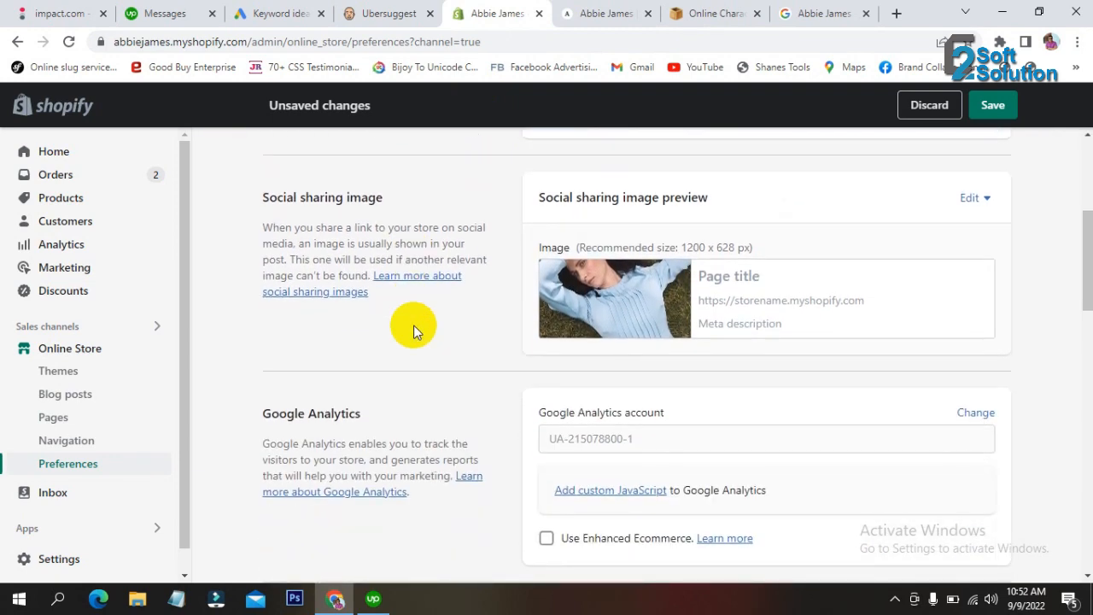
scroll(415, 331, "down", 8)
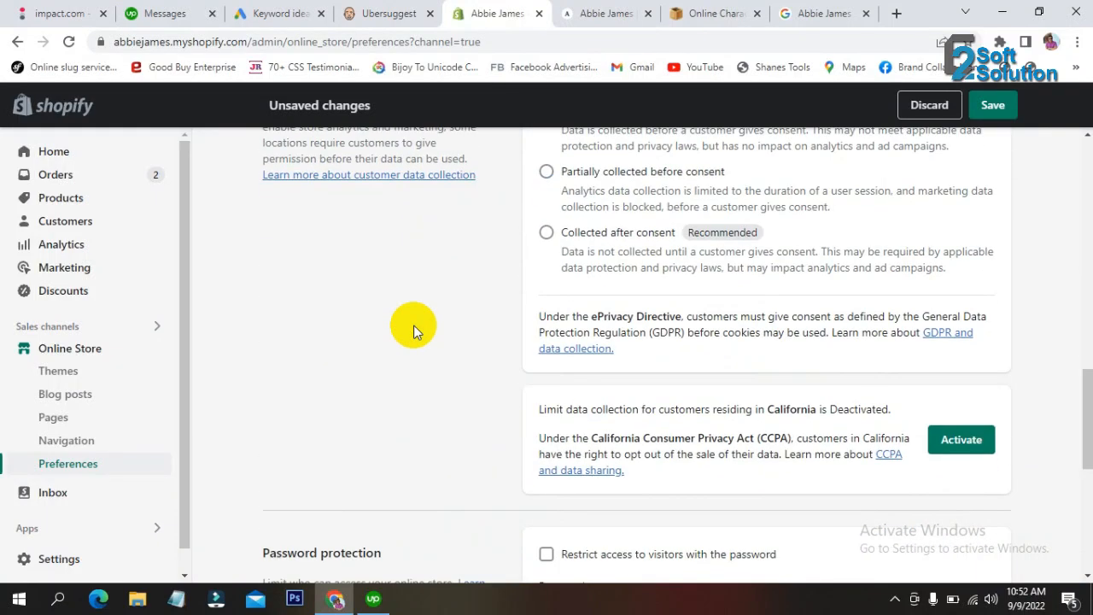
scroll(413, 332, "down", 2)
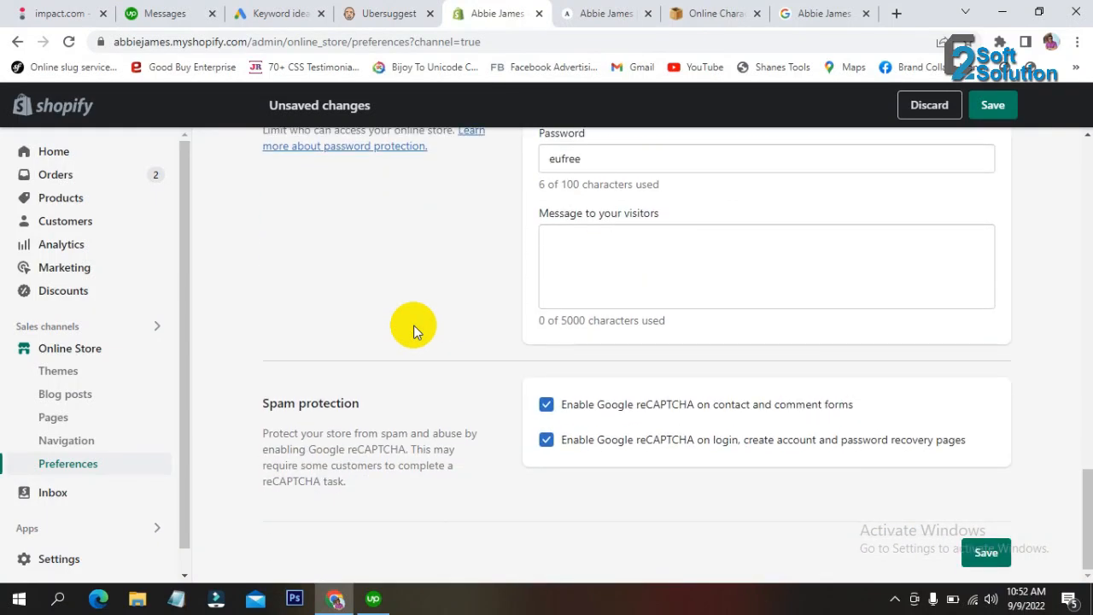
scroll(413, 332, "up", 1)
scroll(414, 332, "down", 1)
scroll(413, 332, "up", 20)
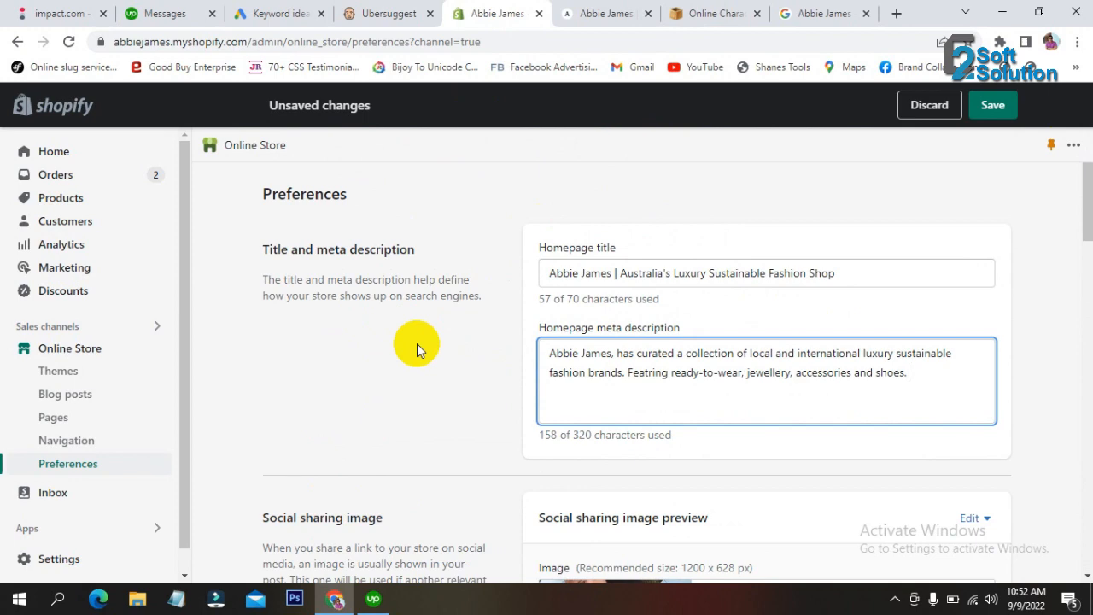
left_click(417, 343)
scroll(418, 337, "down", 20)
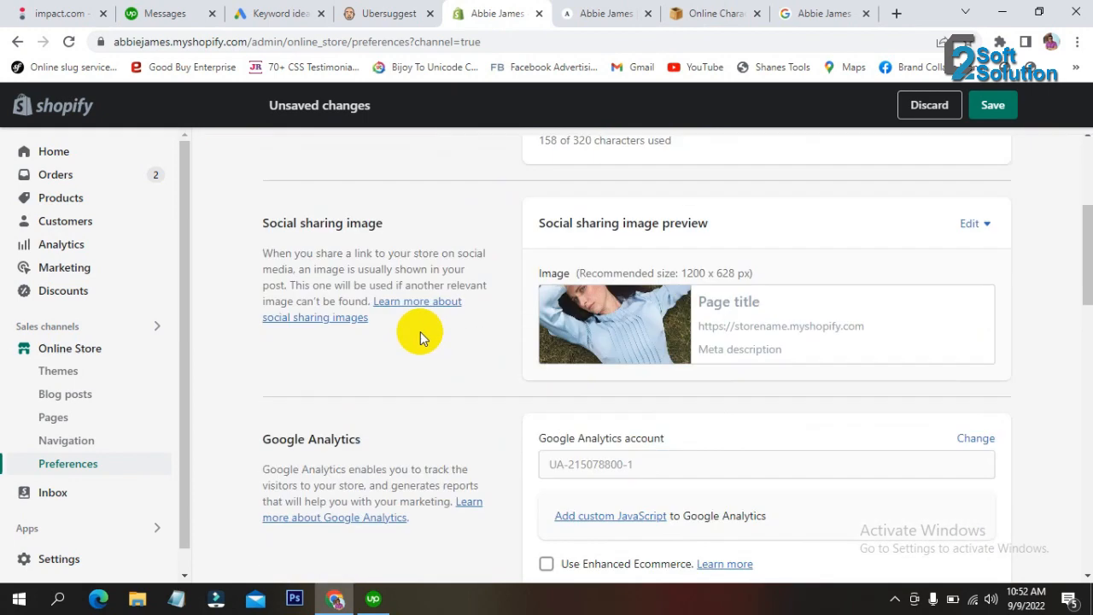
scroll(421, 337, "down", 3)
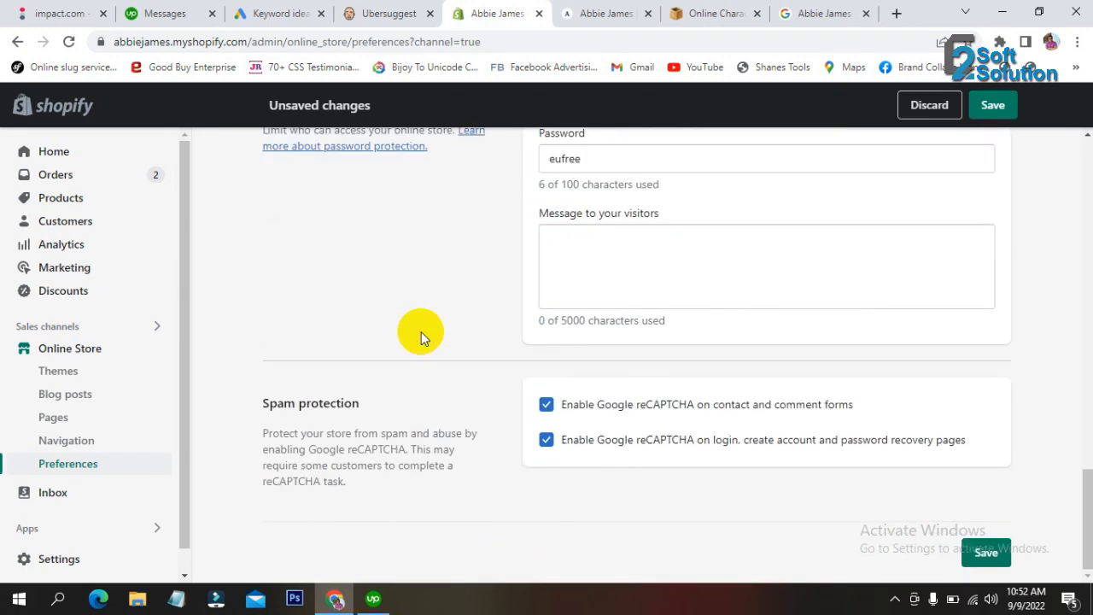
scroll(421, 332, "up", 2)
scroll(421, 331, "down", 2)
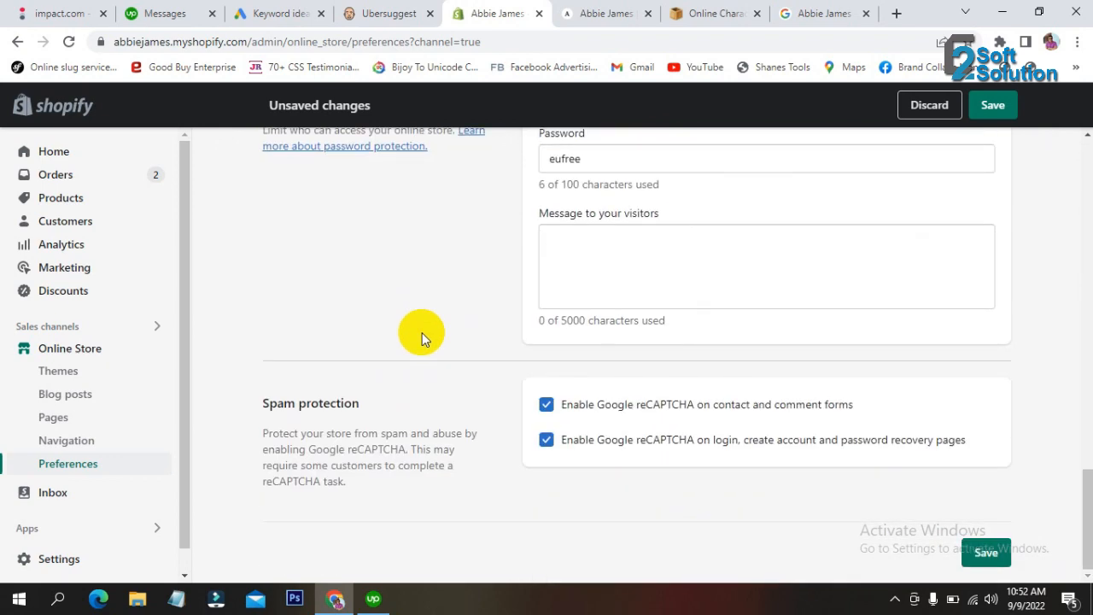